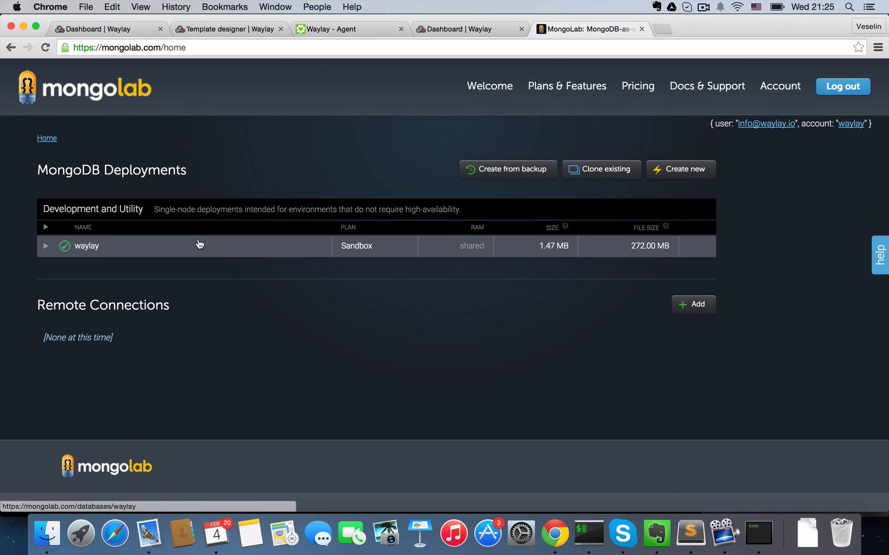
Open the support collection of the waylay database and examine the days list in the first document.
left_click(99, 248)
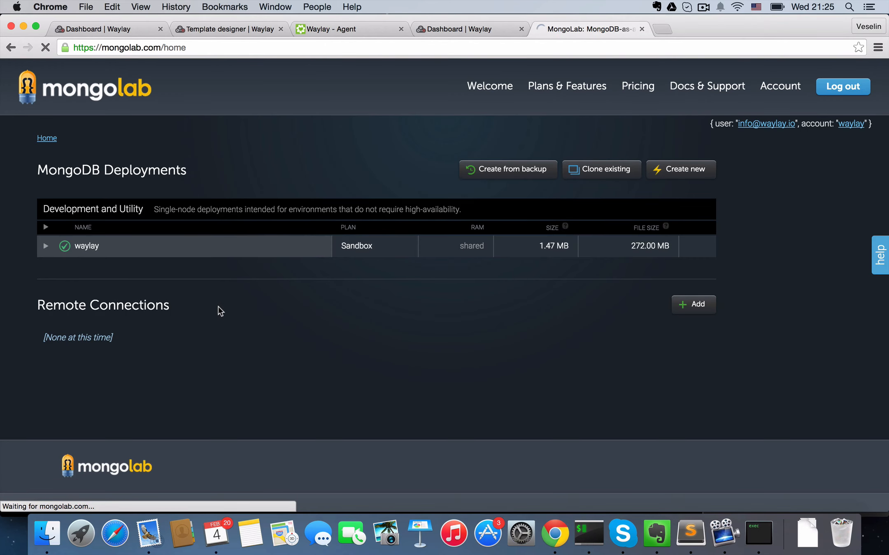
scroll(218, 306, "down", 5)
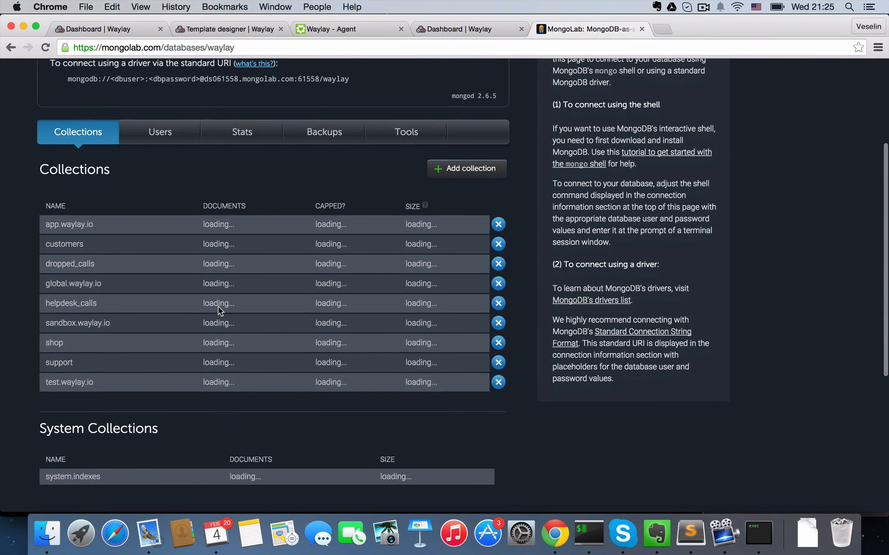
left_click(65, 364)
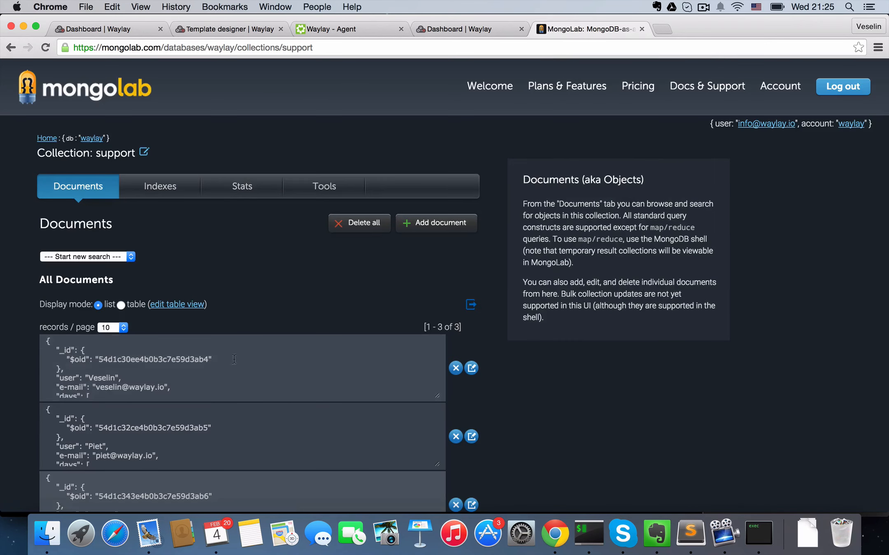
scroll(230, 384, "down", 3)
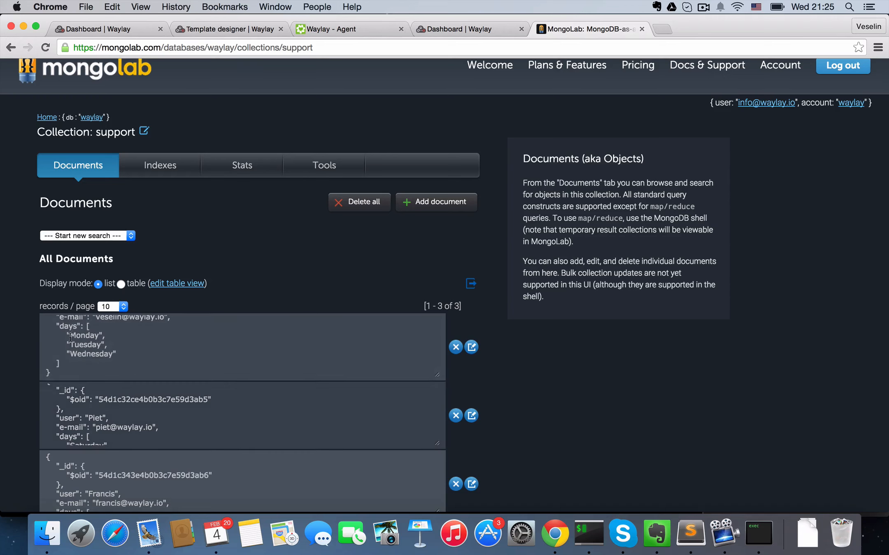
left_click_drag(68, 337, 141, 355)
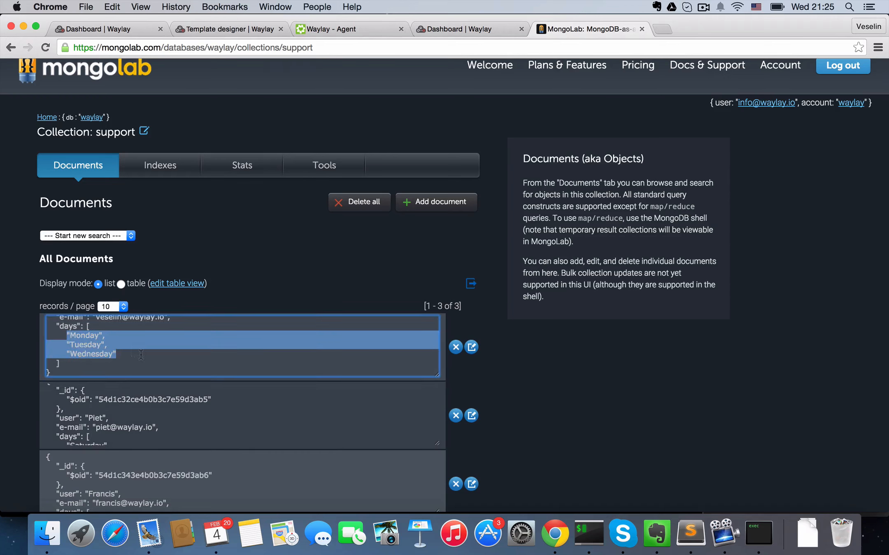
scroll(141, 355, "up", 2)
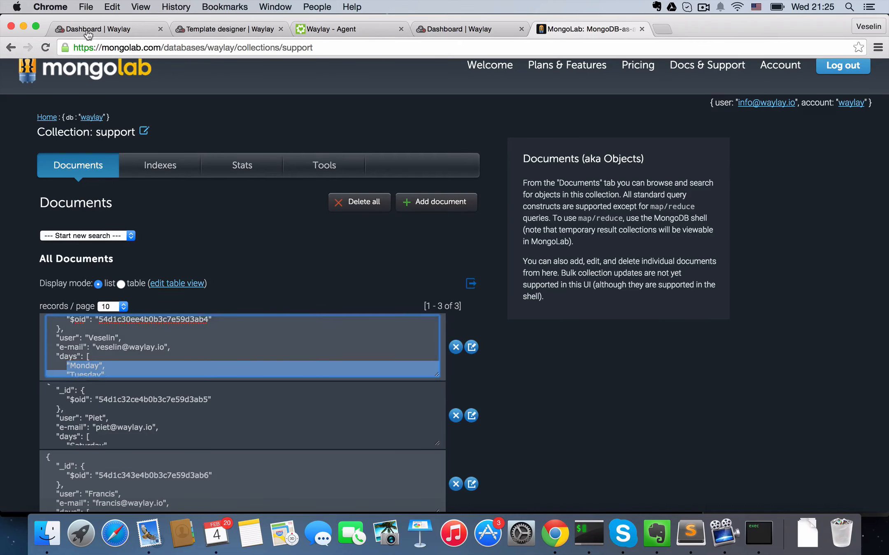
Switch to the Waylay dashboard and select supportSensor from the Waylay category of sensors.
left_click(208, 30)
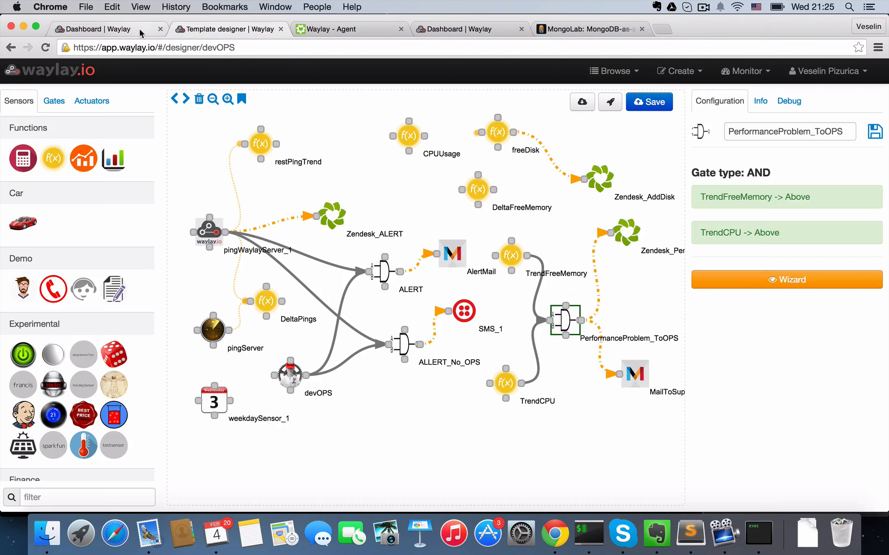
left_click(138, 31)
left_click(589, 164)
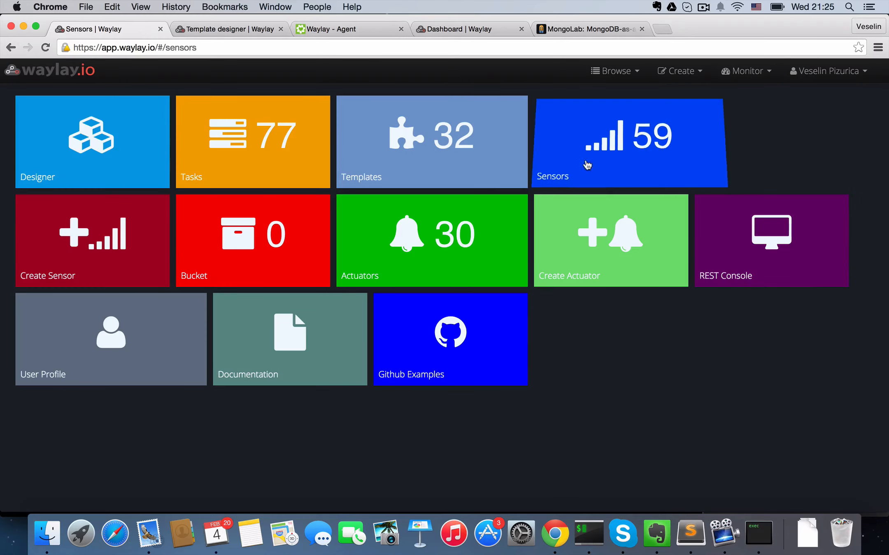
left_click(473, 98)
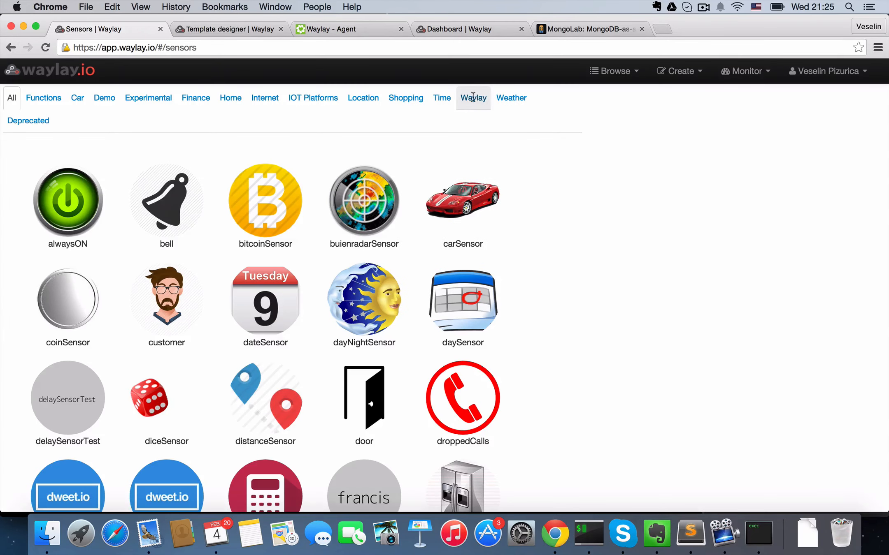
left_click(175, 201)
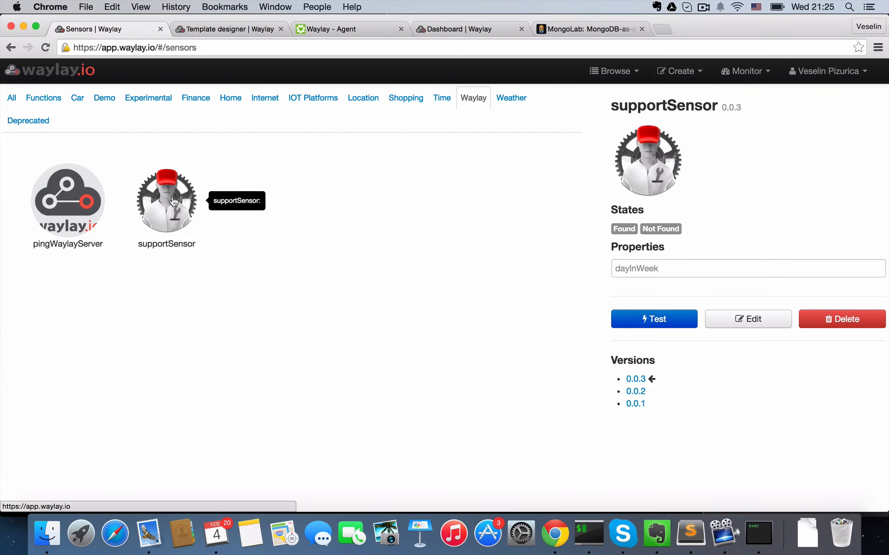
Test supportSensor with dayInWeek set to Monday, review the returned e-mail and days, and dismiss the result.
left_click(649, 272)
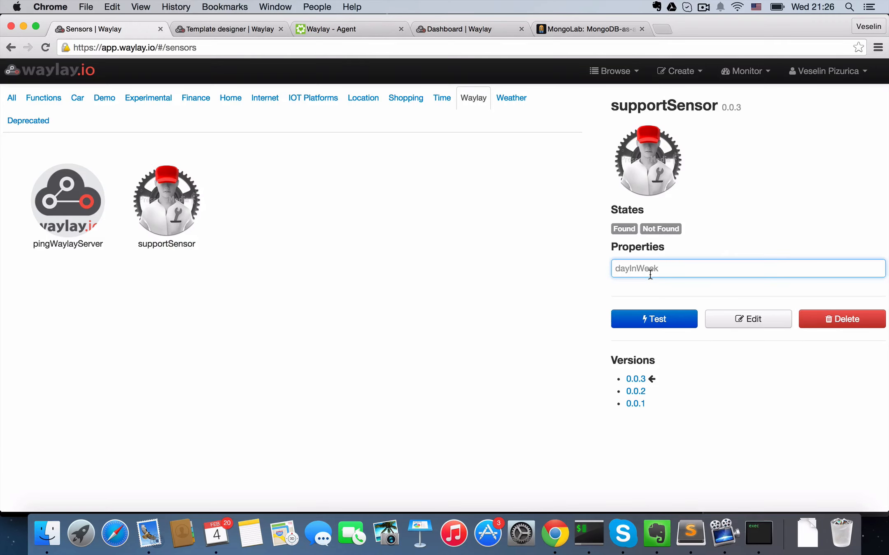
type("Monday")
left_click(678, 325)
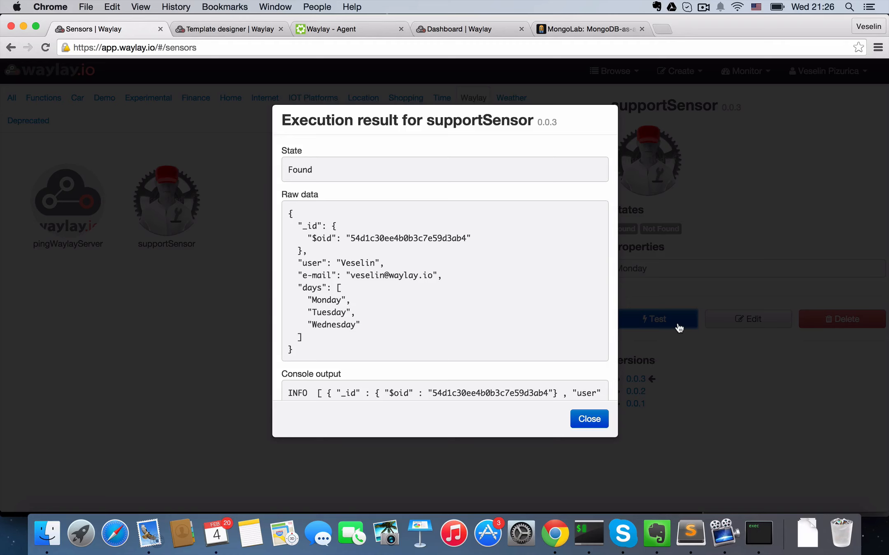
left_click_drag(294, 273, 464, 327)
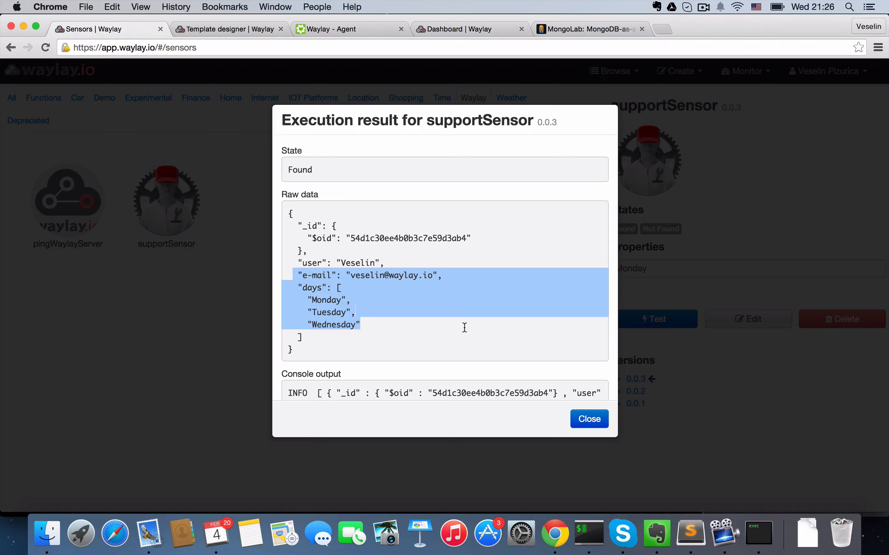
left_click(590, 421)
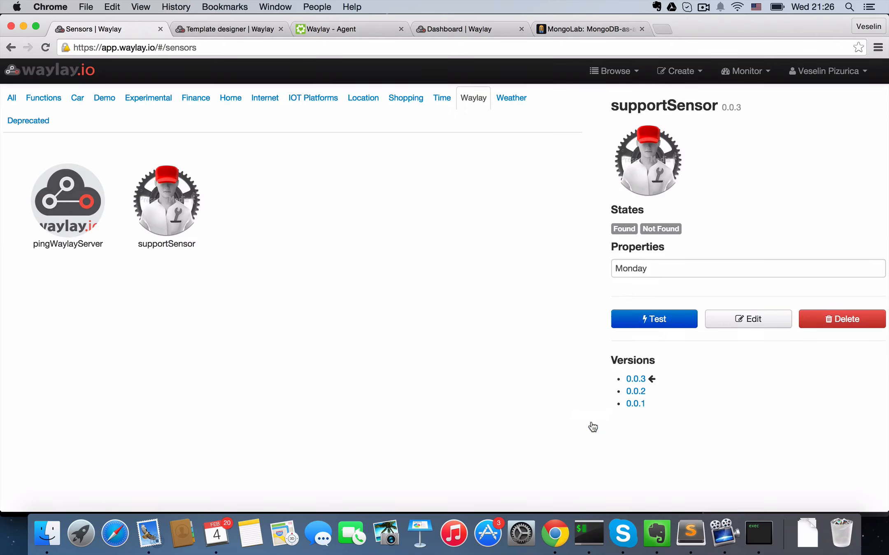
Test supportSensor with dayInWeek set to Sunday, review the days in the raw data, and dismiss the result.
left_click(646, 273)
double_click(646, 273)
type("Suna")
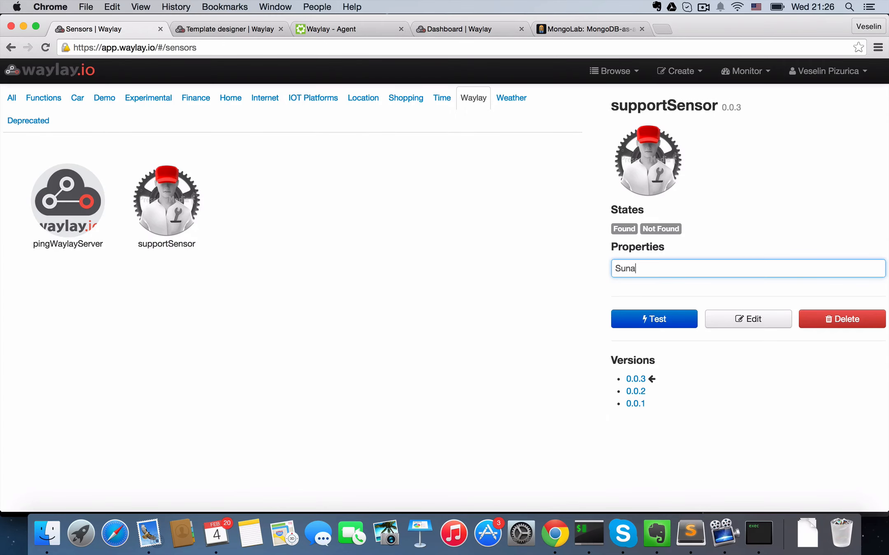
key("BackSpace")
type("day")
left_click(677, 325)
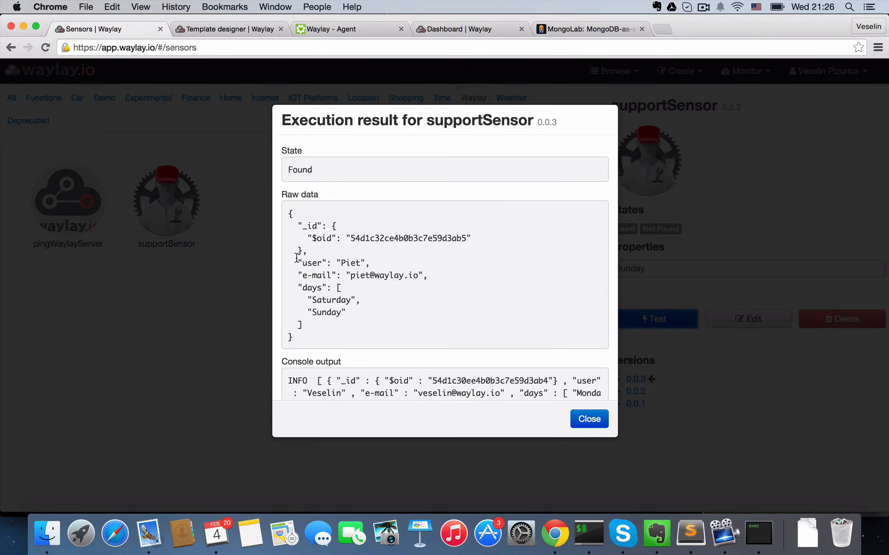
left_click_drag(297, 259, 298, 288)
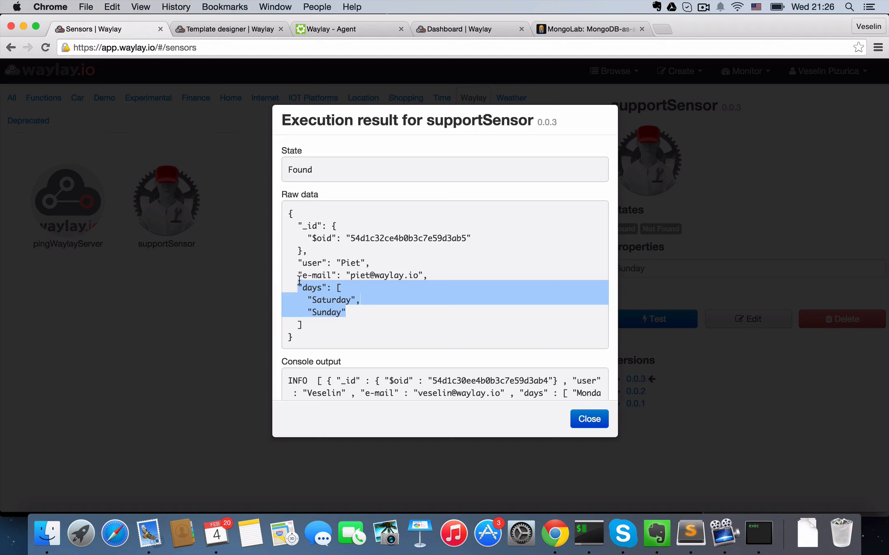
left_click(594, 423)
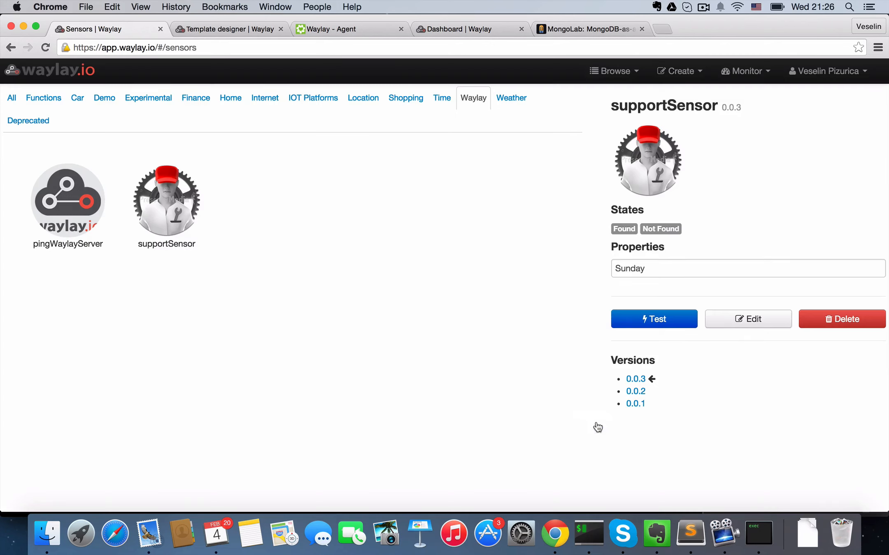
Open supportSensor's script for editing and examine how it sets observedState and rawData from the matching person.
left_click(741, 323)
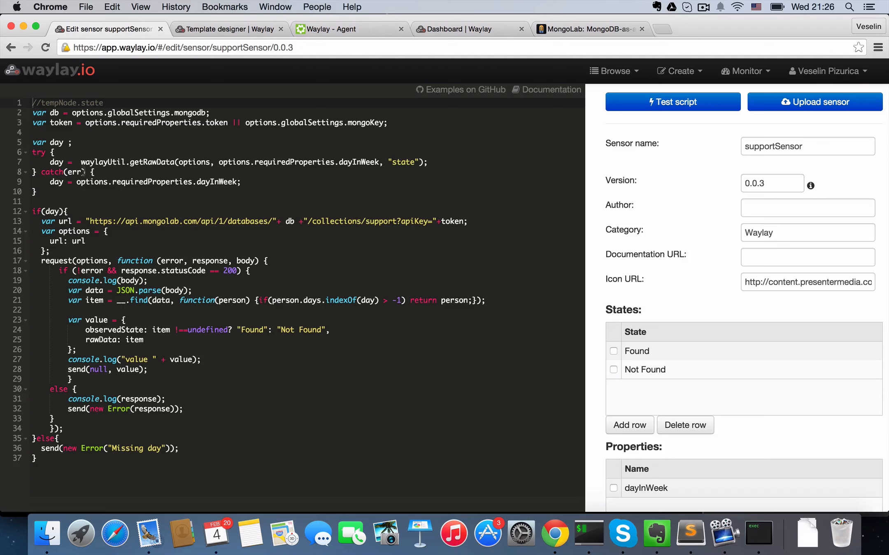
left_click(50, 162)
left_click_drag(64, 290, 197, 340)
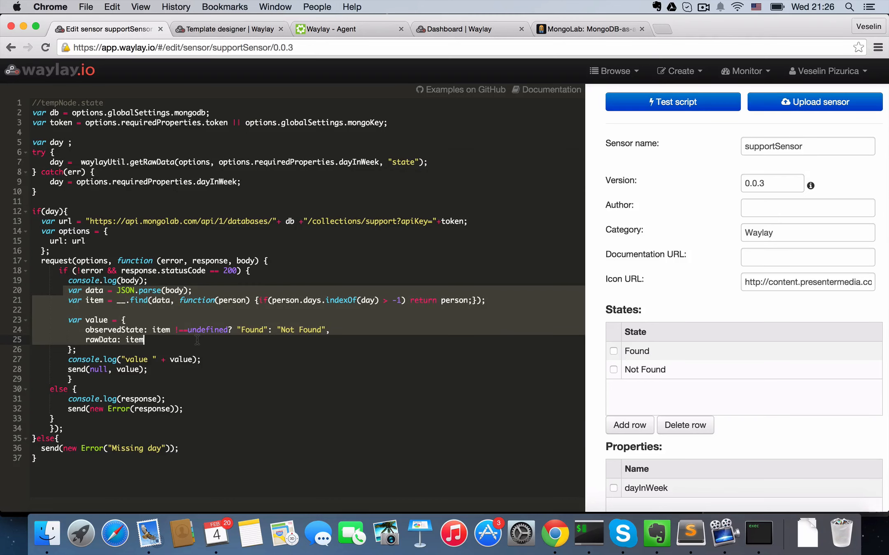
key("super+equal")
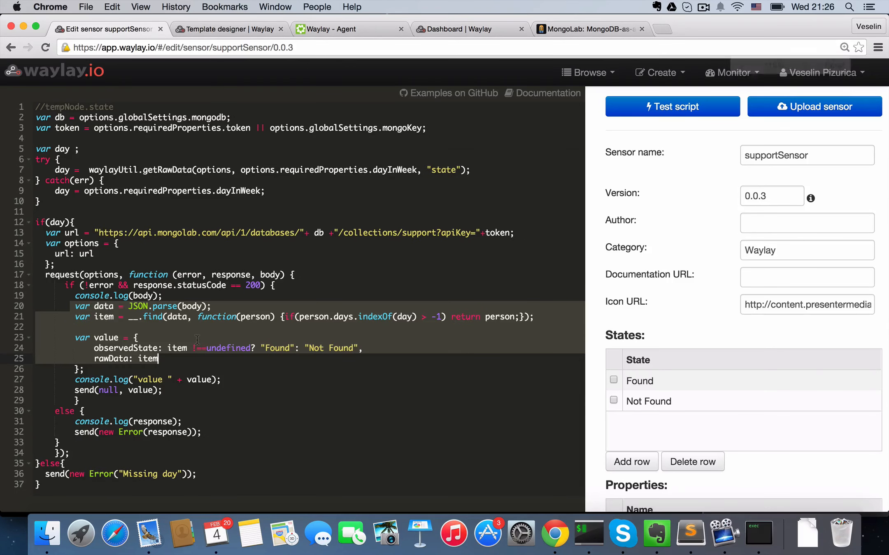
left_click(107, 358)
double_click(139, 349)
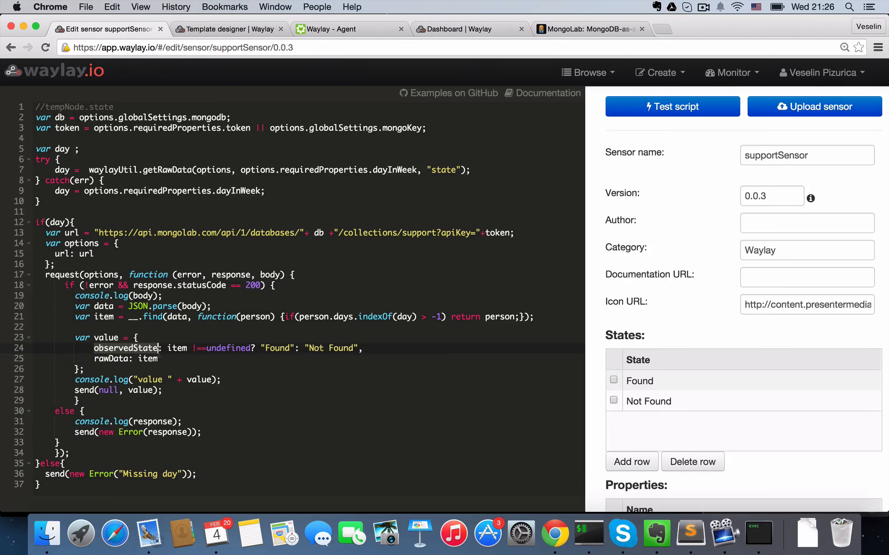
double_click(275, 348)
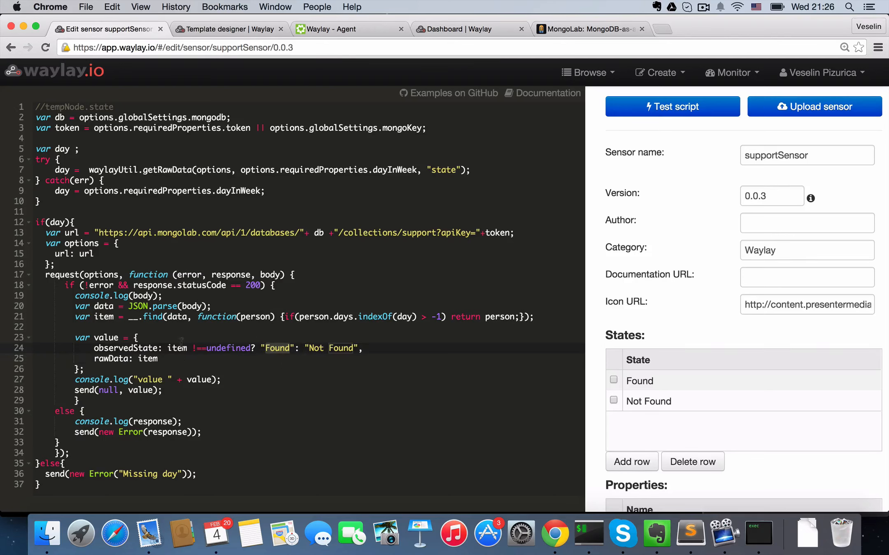
double_click(112, 359)
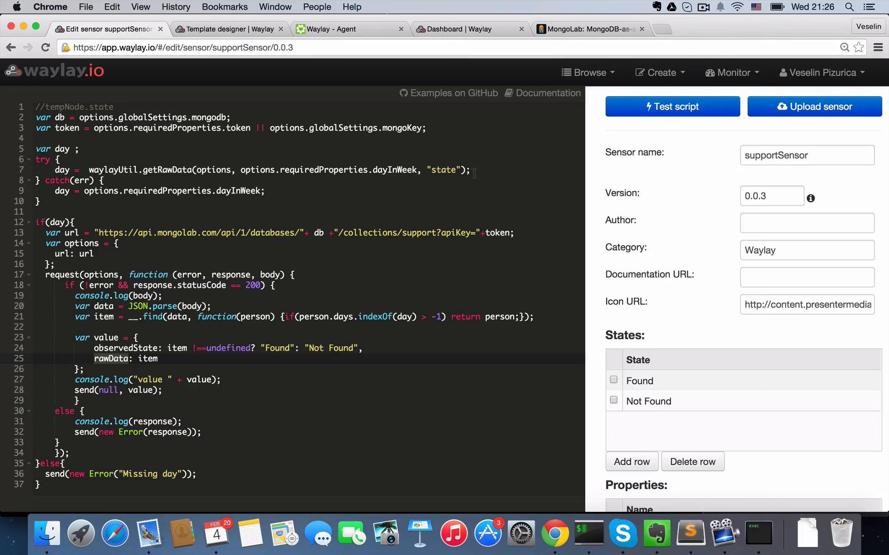
Examine the getRawData call in supportSensor's script, including its dayInWeek property and "state" argument.
left_click_drag(472, 169, 91, 168)
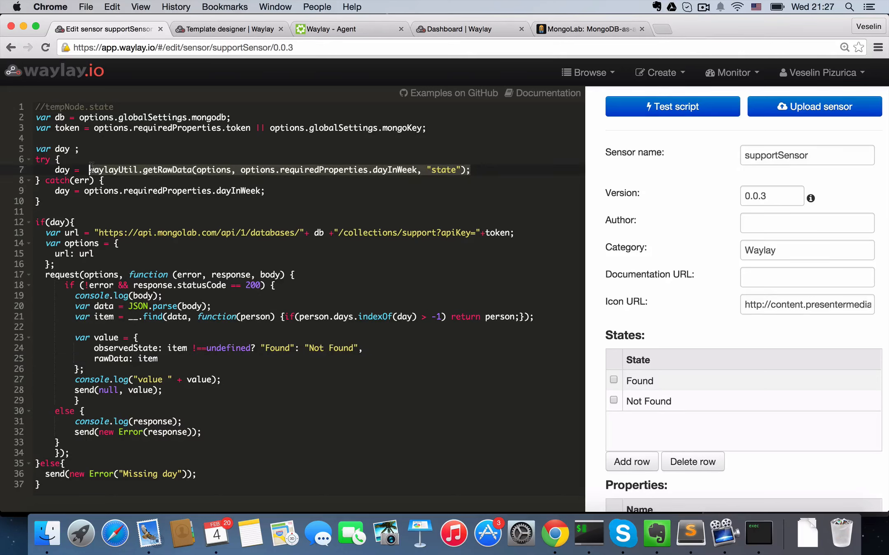
double_click(436, 170)
double_click(382, 170)
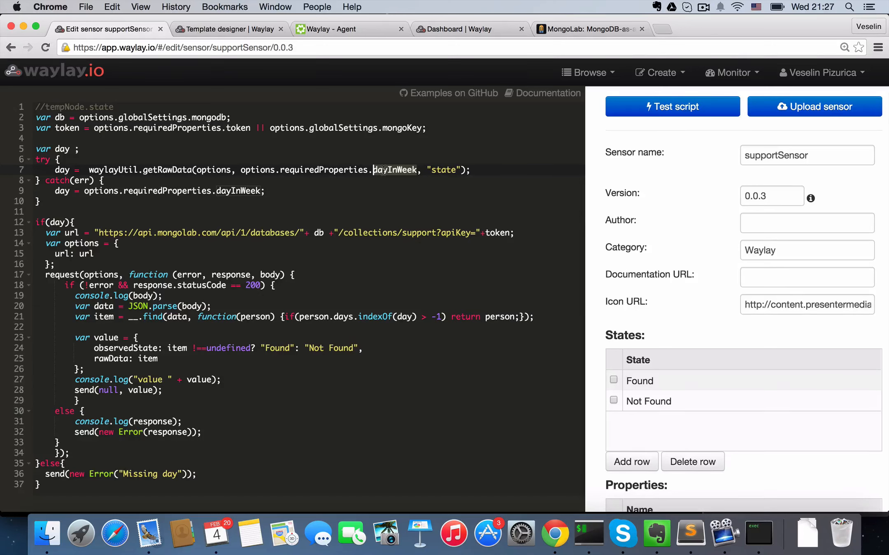
Return to the sensor list and select weekdaySensor from the Time category.
left_click(85, 67)
left_click(537, 192)
left_click(621, 167)
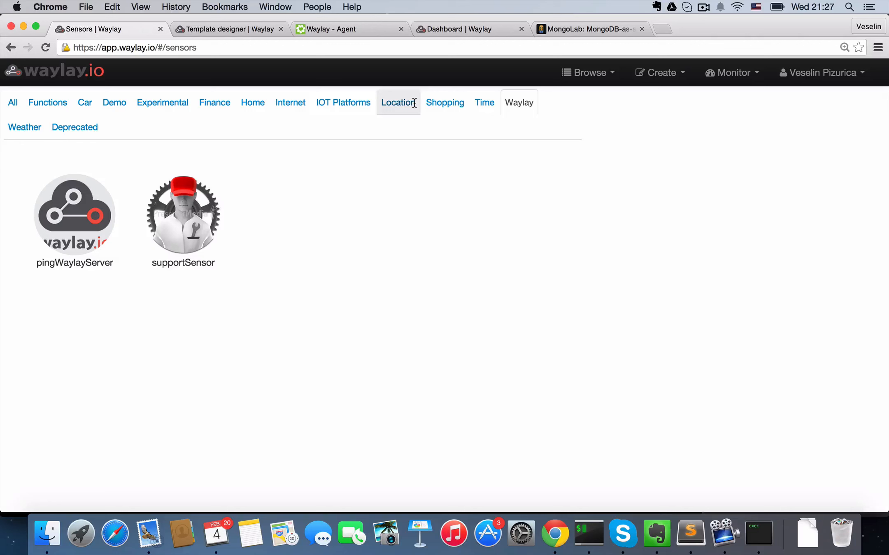
left_click(483, 102)
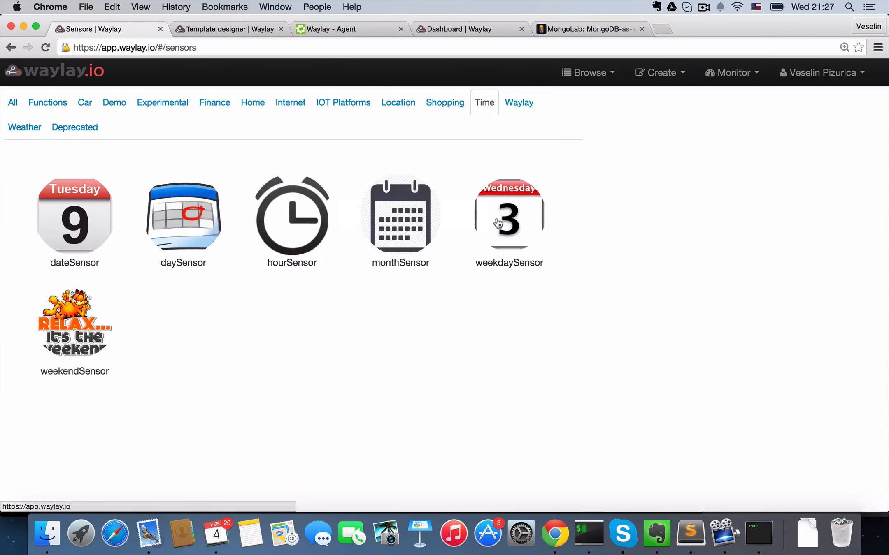
left_click(498, 223)
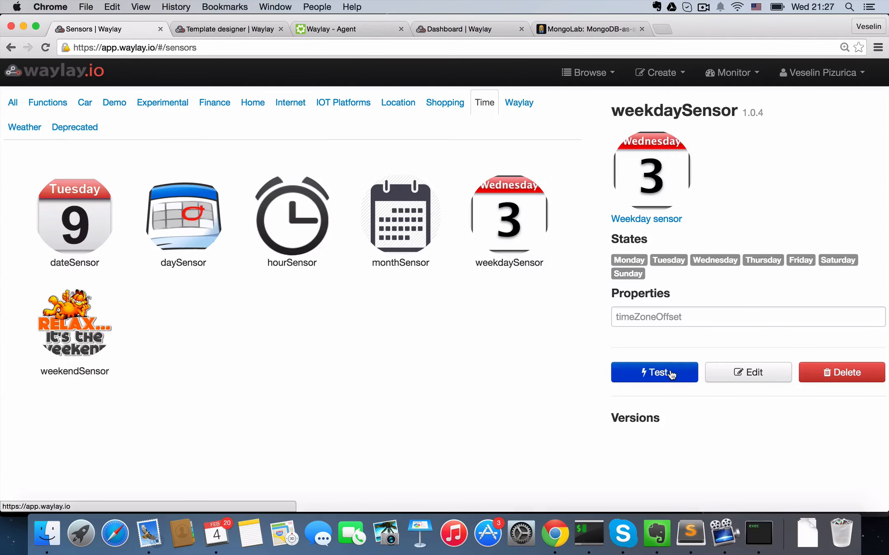
Test weekdaySensor without a timeZoneOffset, review the returned state, and dismiss the result.
left_click(671, 374)
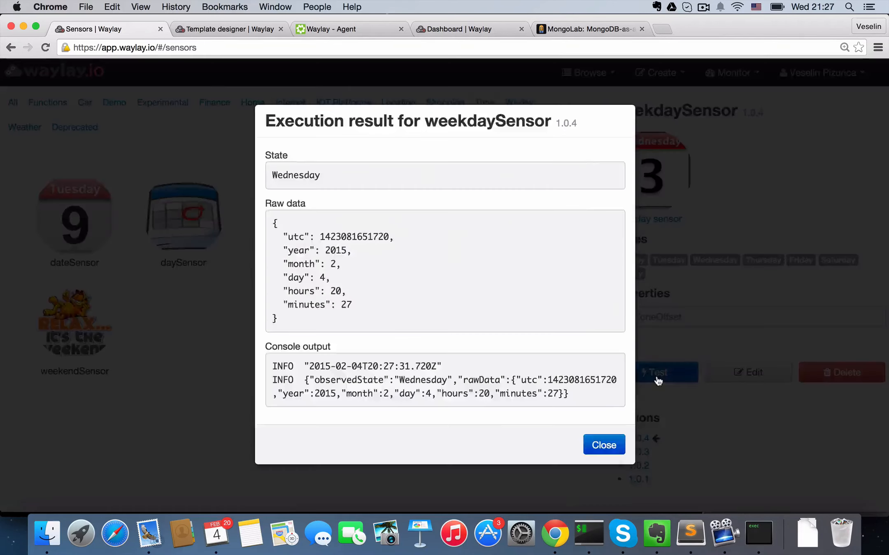
left_click(658, 380)
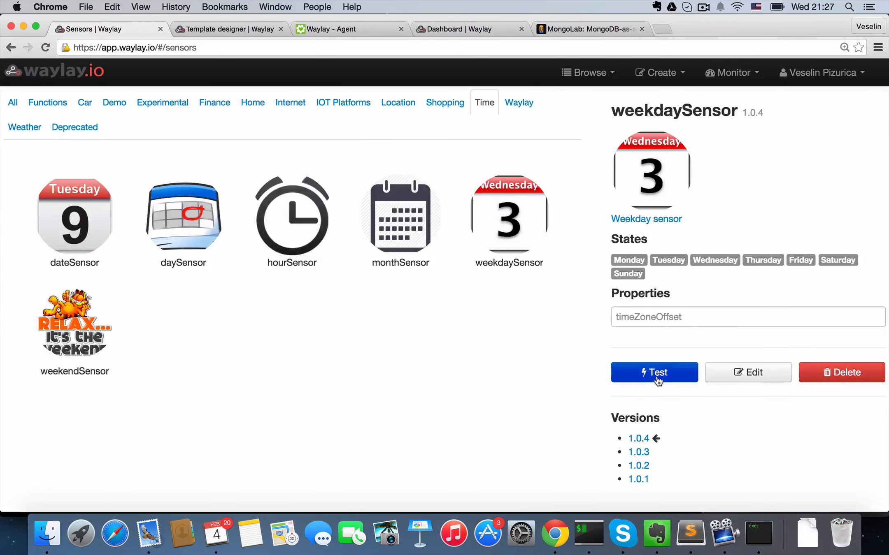
left_click(658, 380)
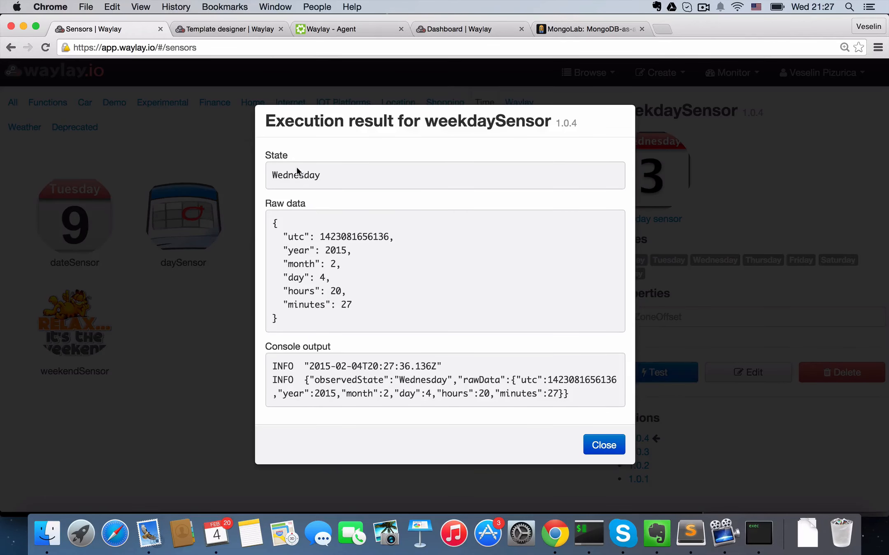
double_click(296, 169)
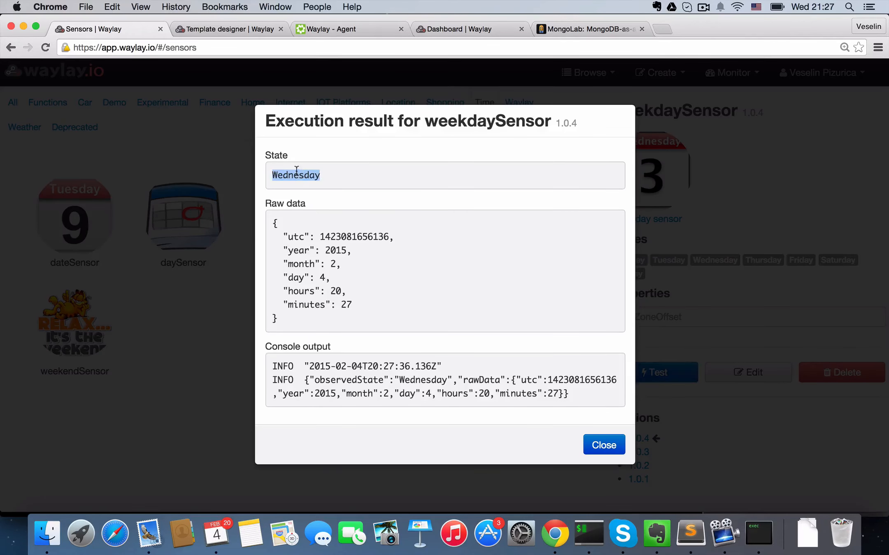
left_click(601, 446)
Open weekdaySensor's script for editing and examine the conditions that assign a weekday name to retState.
left_click(766, 375)
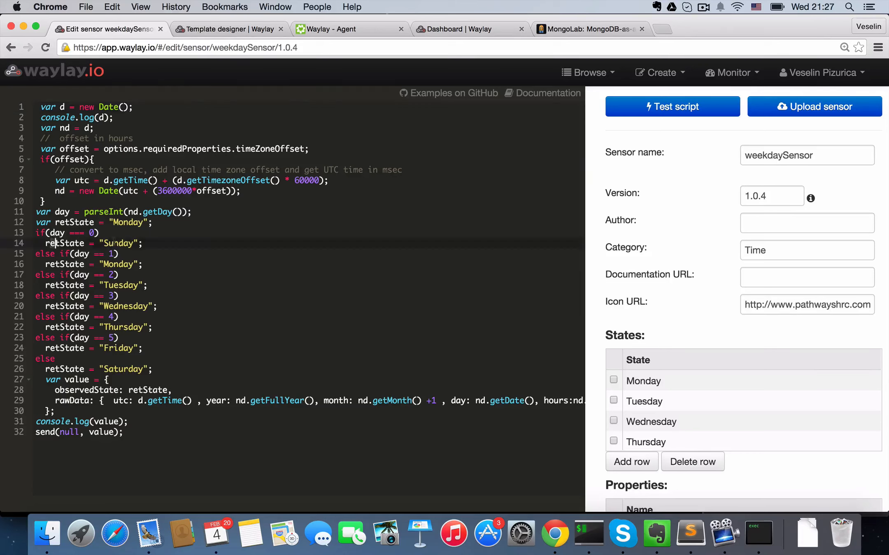
left_click_drag(51, 243, 178, 370)
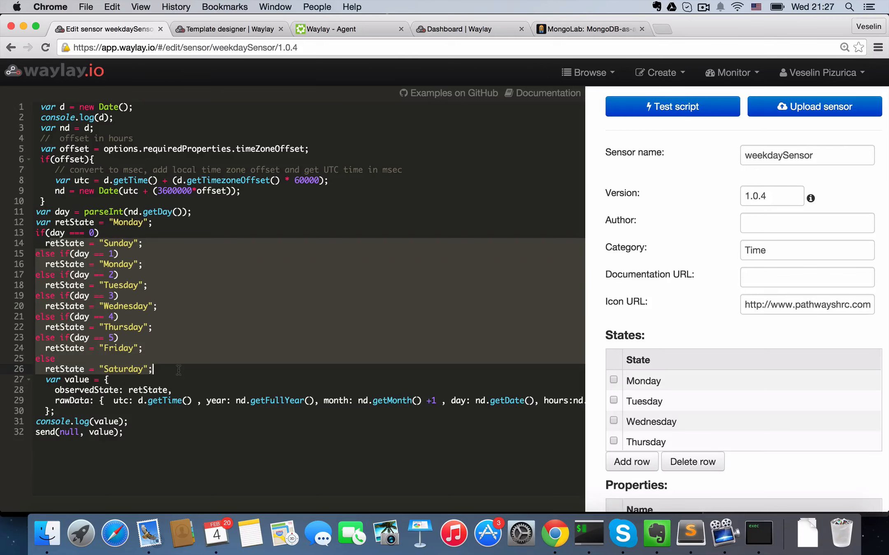
Return to the sensor list, select pingWaylayServer from the Waylay category, and open its script for editing.
left_click(57, 70)
left_click(544, 194)
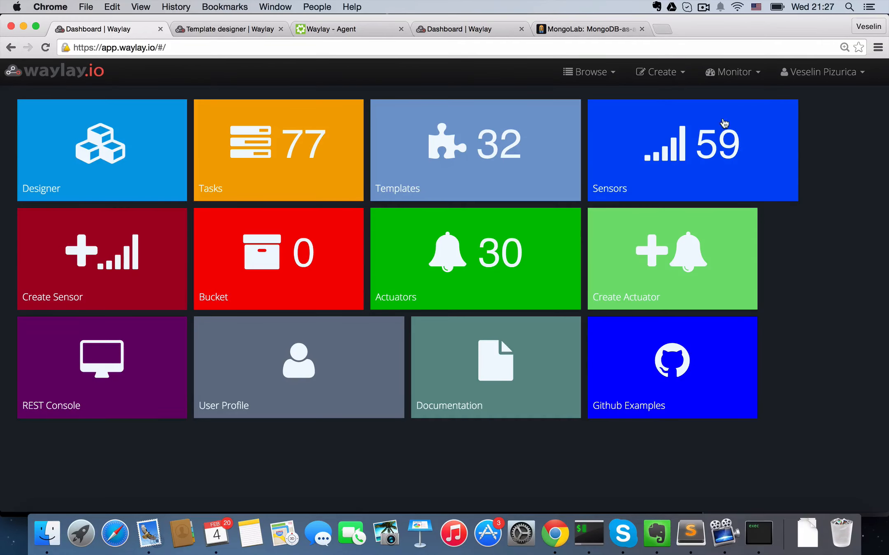
left_click(636, 186)
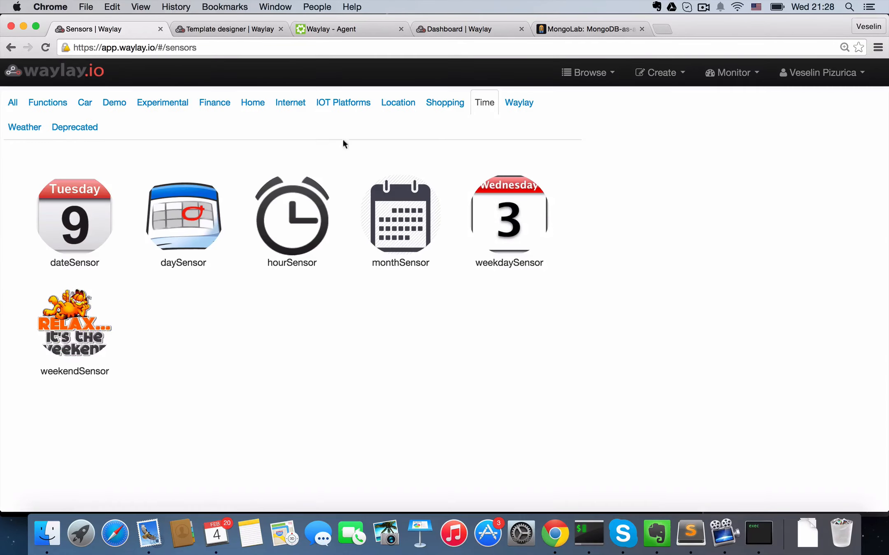
left_click(518, 103)
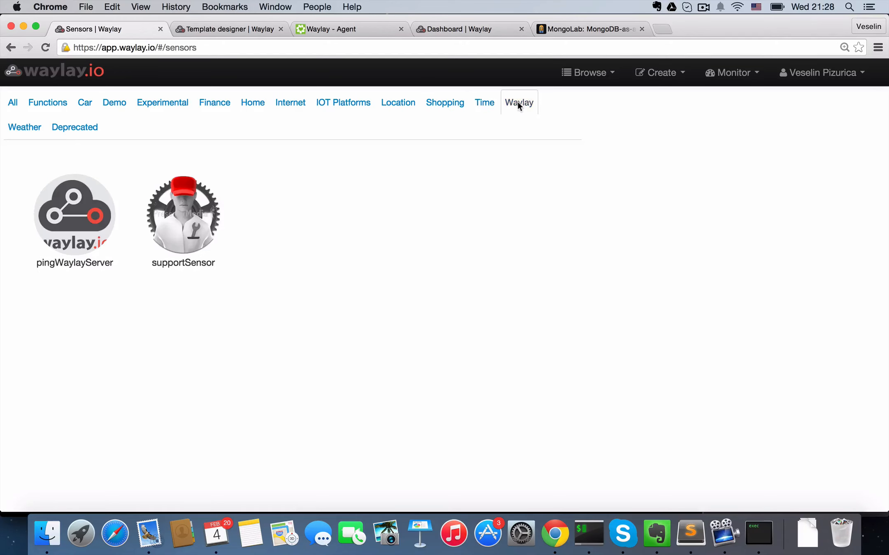
left_click(70, 212)
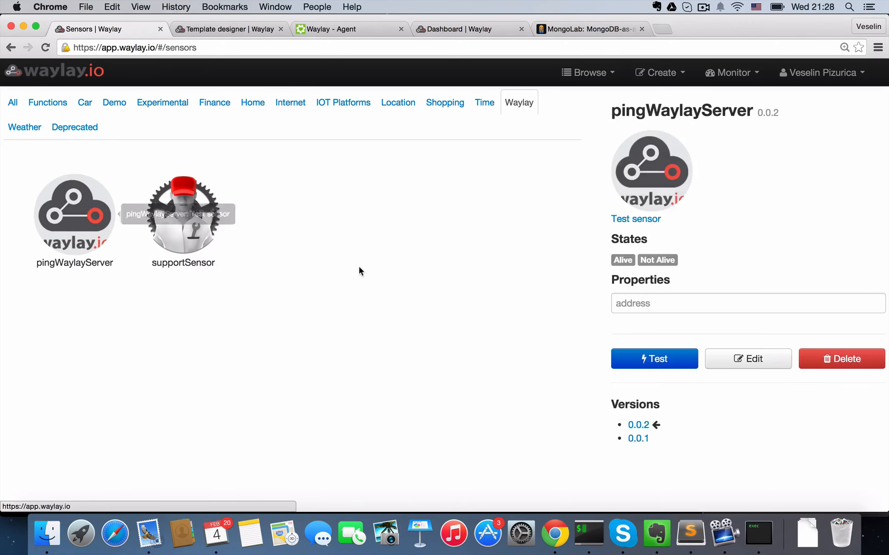
left_click(733, 362)
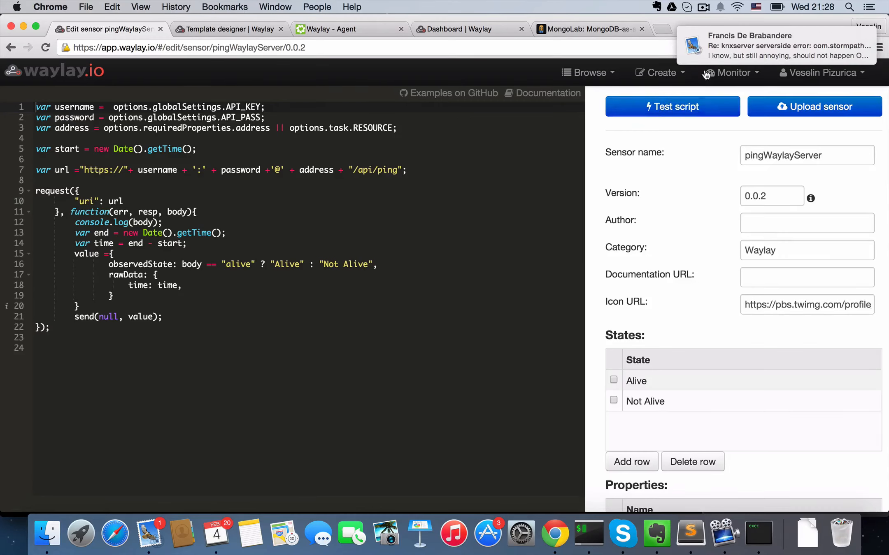
Test pingWaylayServer with the address demo.waylay.io, review the time in the raw data, and dismiss the result.
left_click(656, 108)
left_click(374, 189)
type("de")
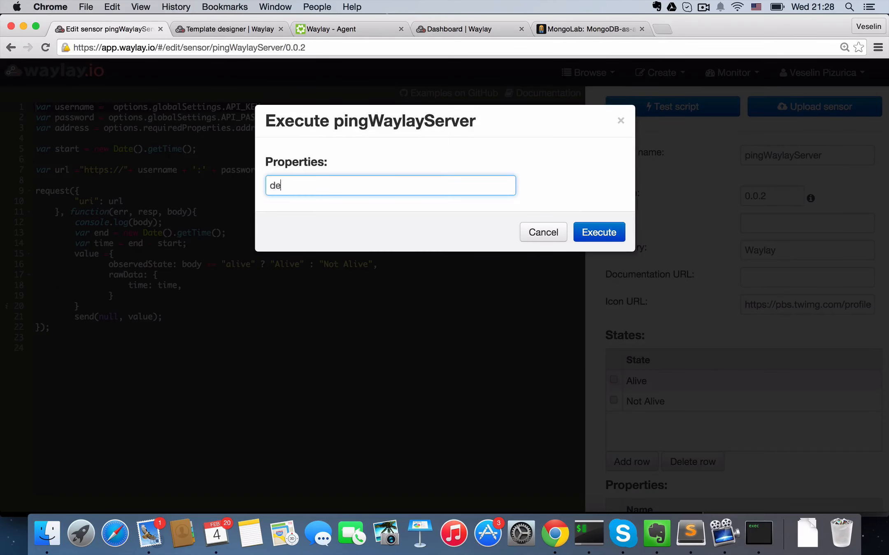
type("mo.waylay.io")
left_click(586, 234)
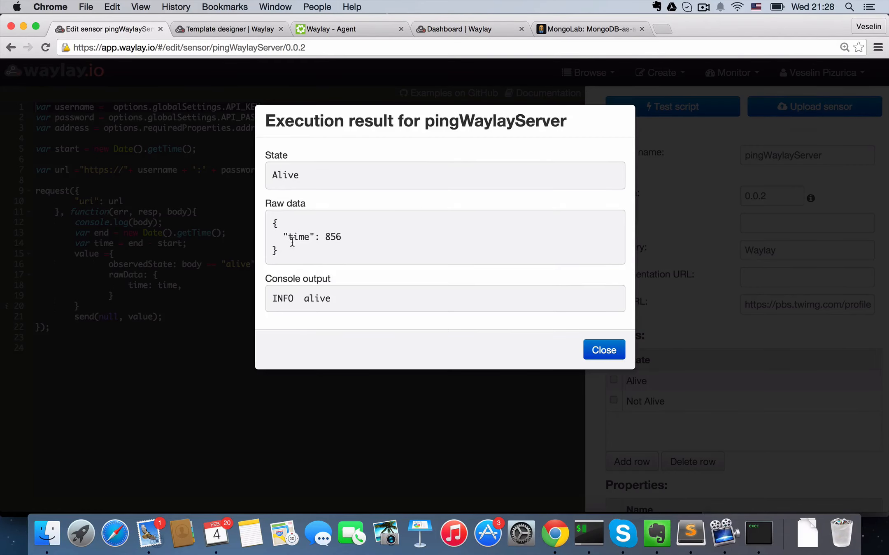
left_click_drag(292, 238, 344, 240)
left_click(595, 351)
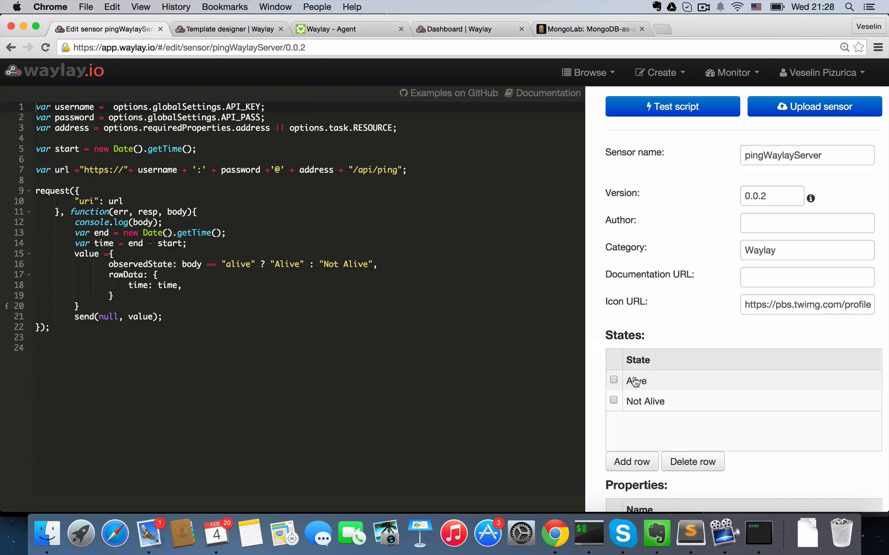
Examine pingWaylayServer's states and address property, and the options.task.RESOURCE fallback in its script.
scroll(681, 410, "down", 3)
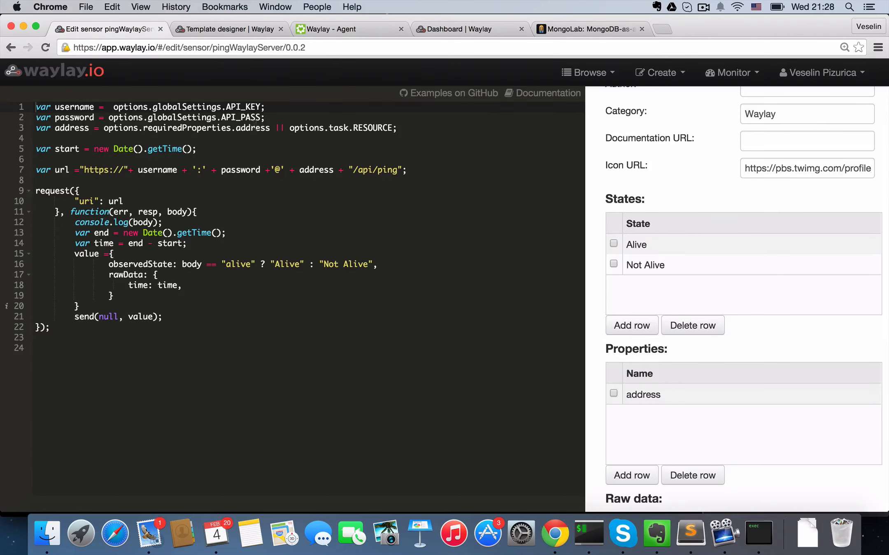
left_click(354, 127)
key("super+equal")
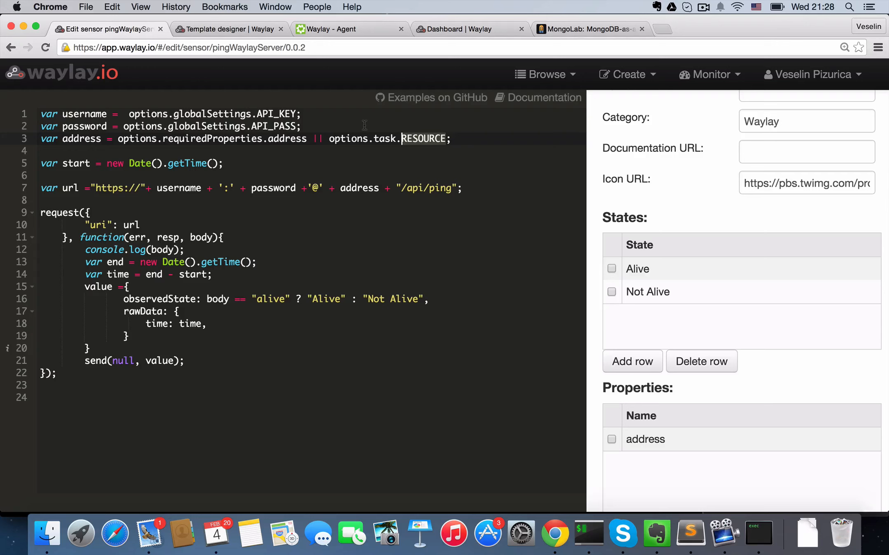
Leave the sensor editor for the dashboard, open the actuator list and select the Zendesk actuator.
left_click(98, 78)
left_click(529, 190)
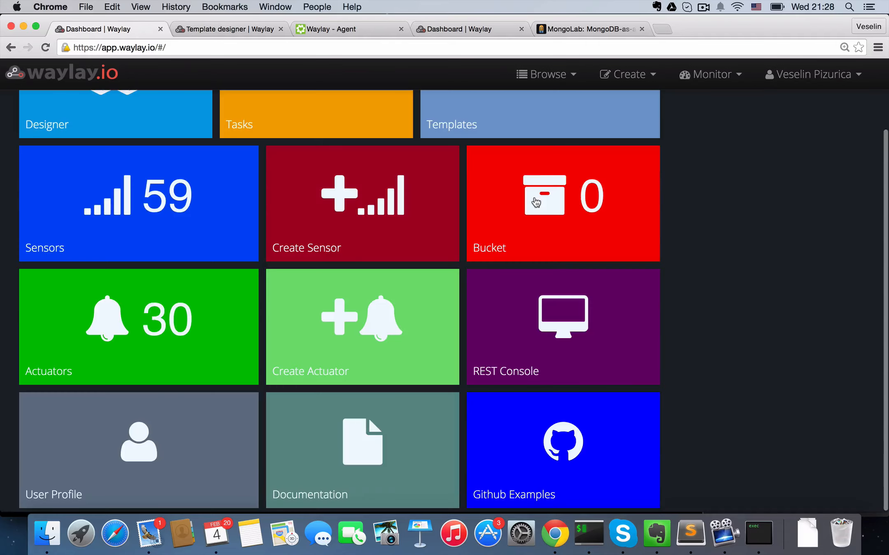
key("super+minus")
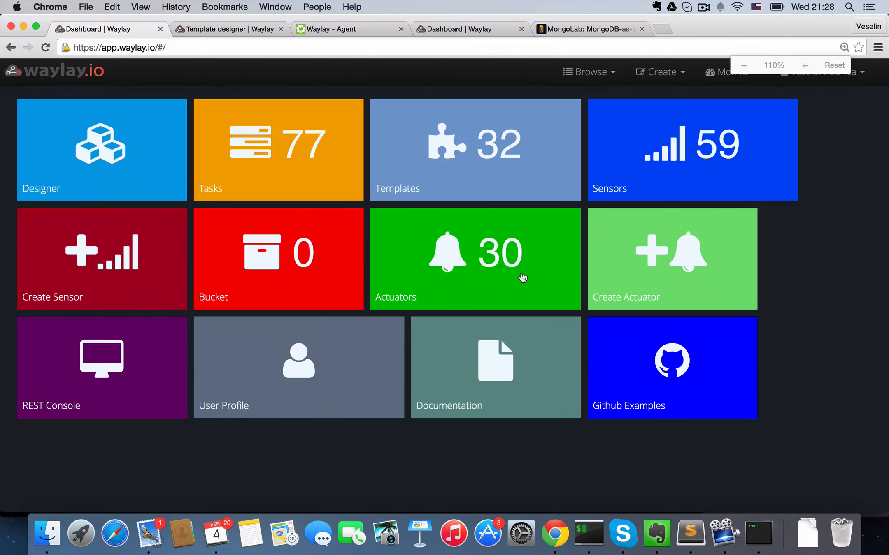
left_click(518, 290)
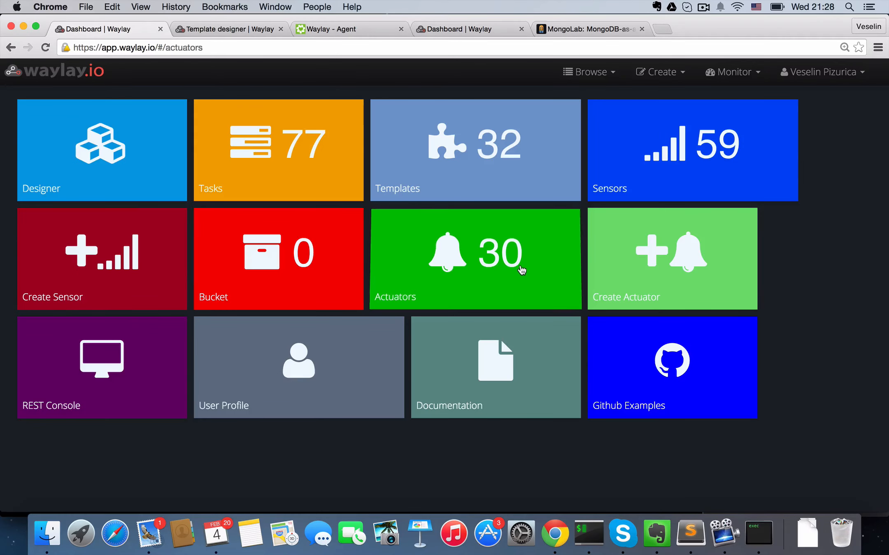
left_click(413, 292)
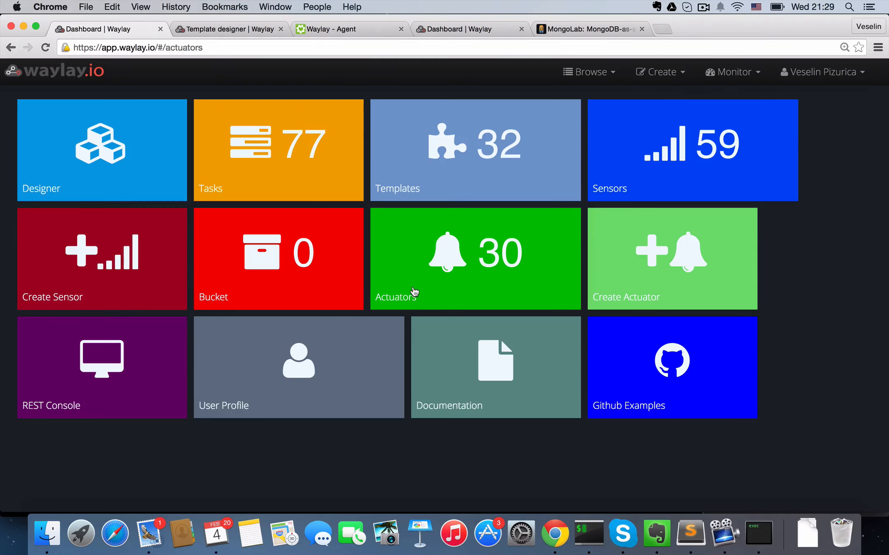
key("super+minus")
left_click(408, 260)
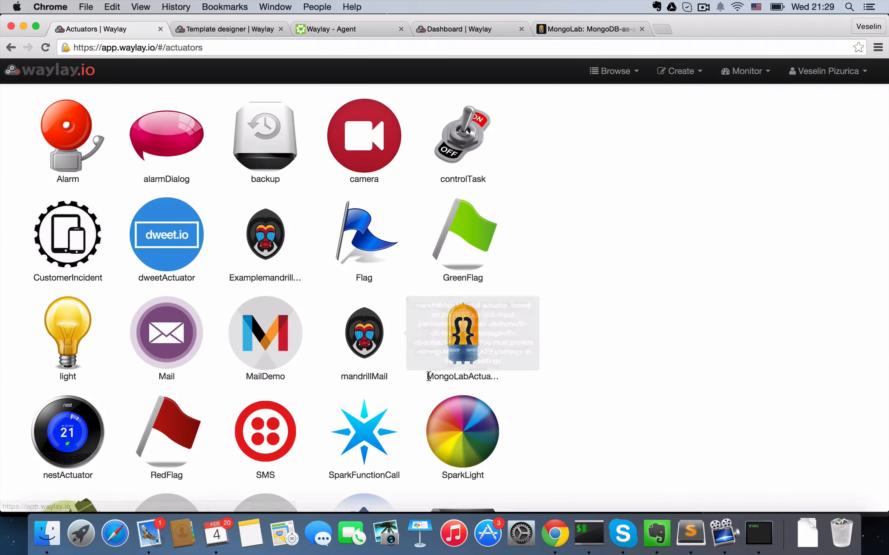
scroll(428, 376, "down", 5)
left_click(467, 469)
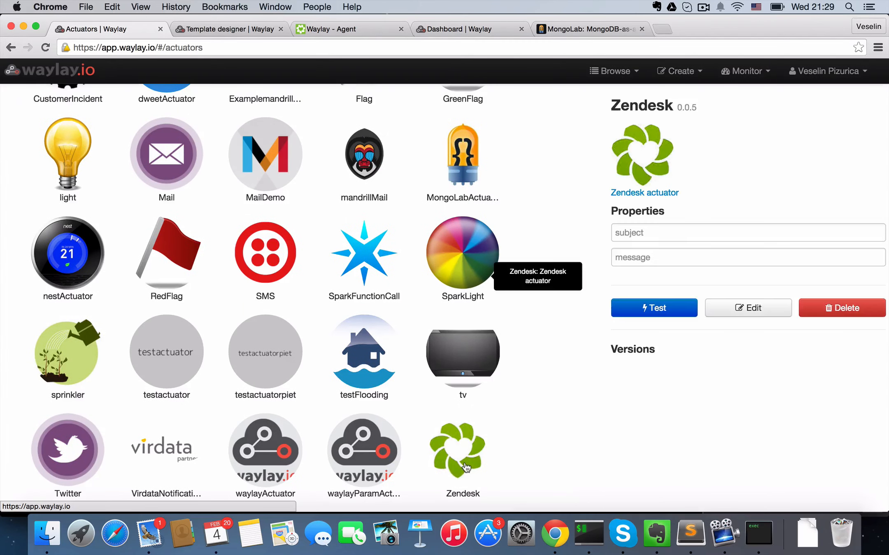
Test the Zendesk actuator with subject "hello" and message "world", and dismiss the execution result.
left_click(648, 232)
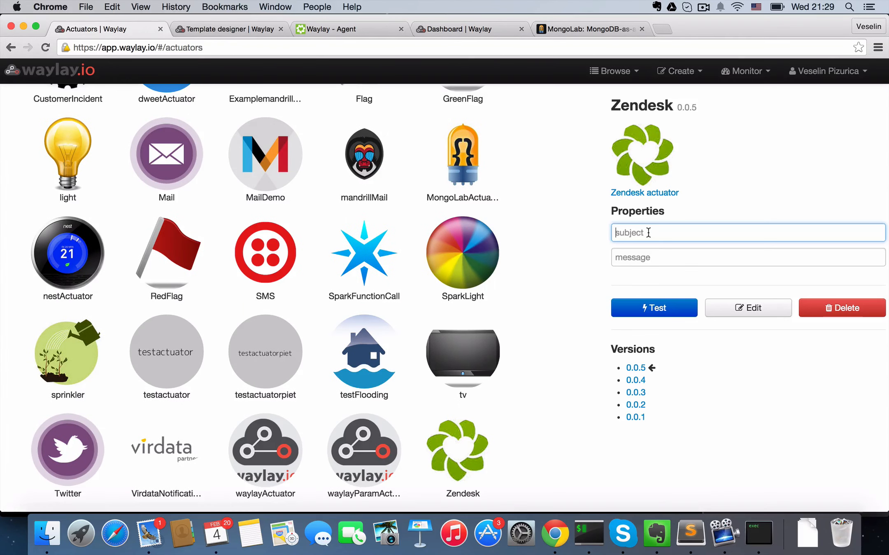
type("he")
type("llo")
key("BackSpace")
type("lo")
key("Tab")
type("world")
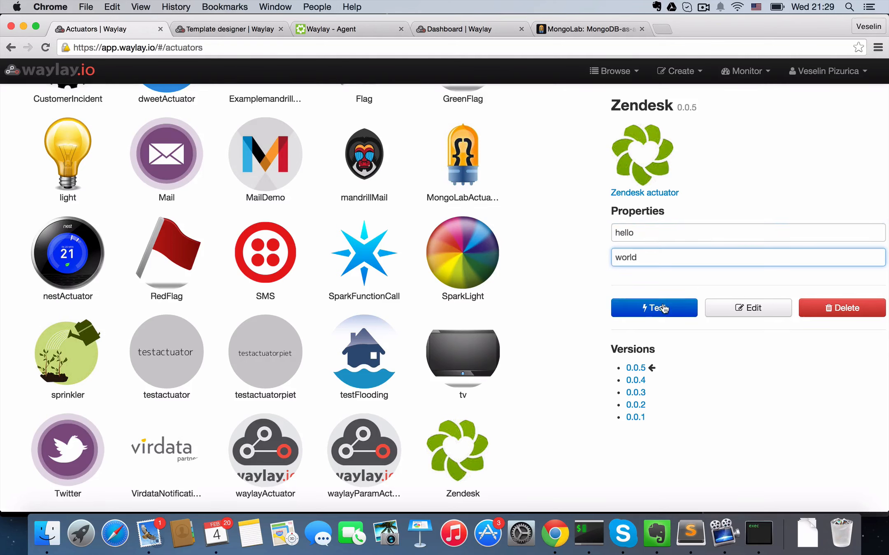
left_click(663, 309)
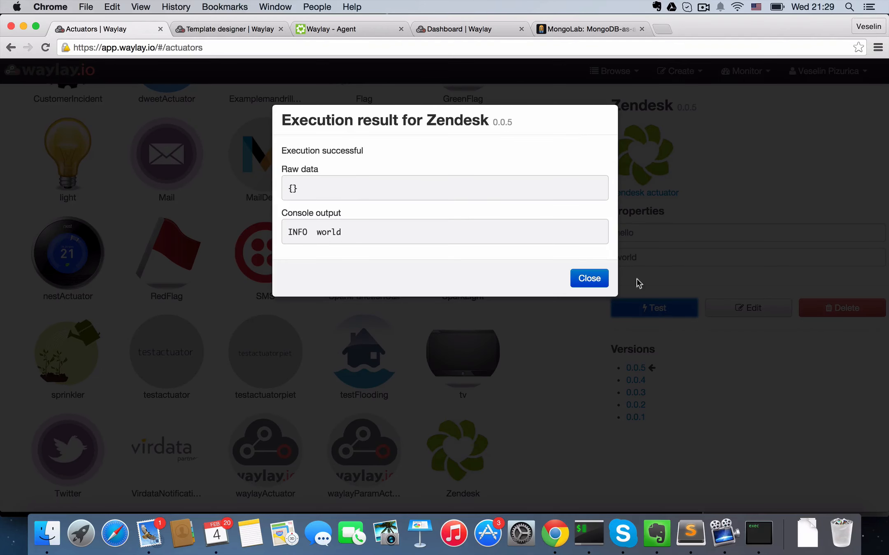
left_click(583, 279)
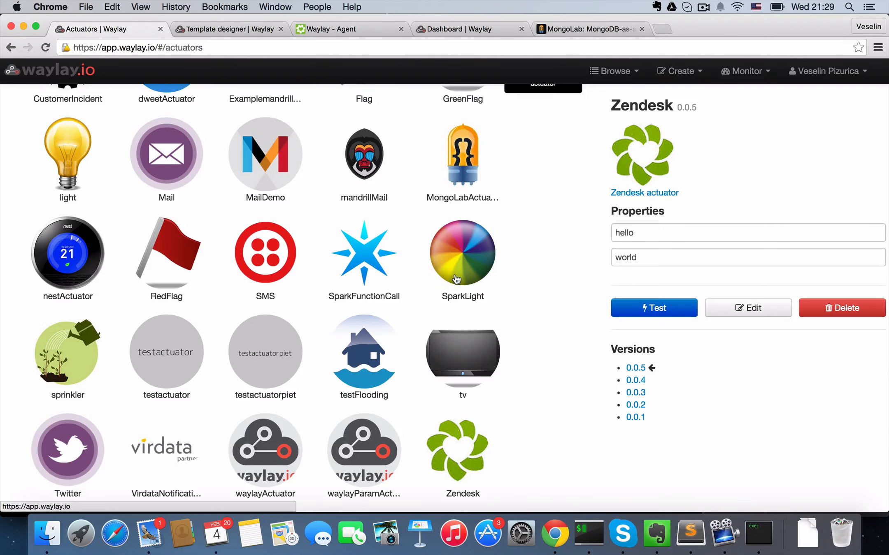
Open the Zendesk actuator's script for editing and examine how it reads the global credentials and the subject property.
left_click(747, 309)
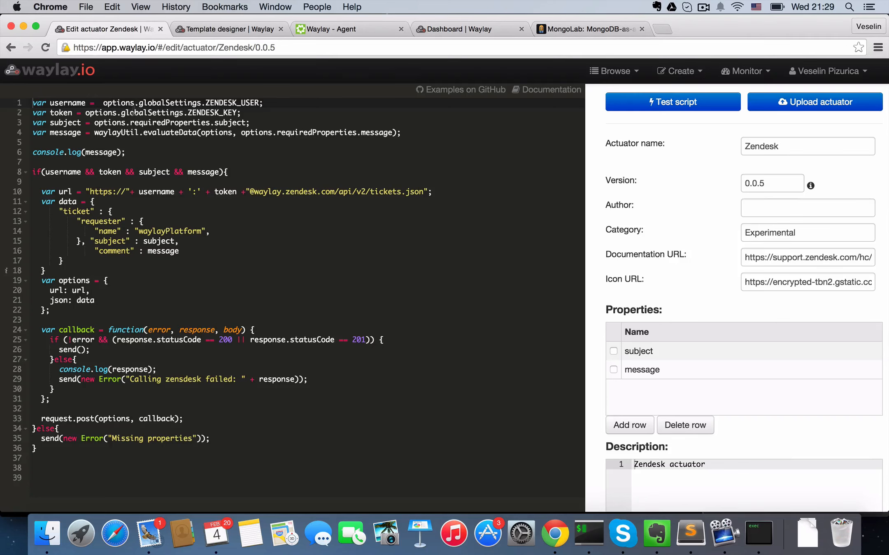
left_click_drag(130, 103, 249, 119)
left_click(248, 115)
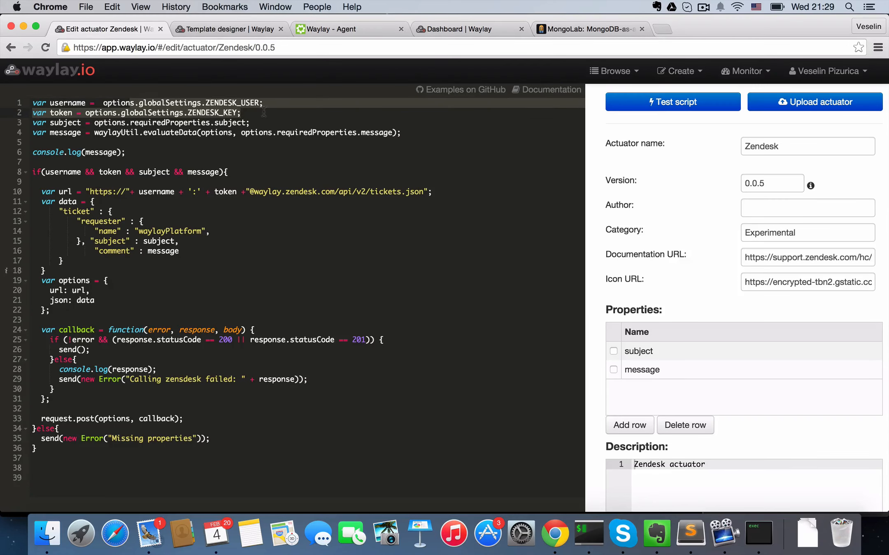
left_click(223, 122)
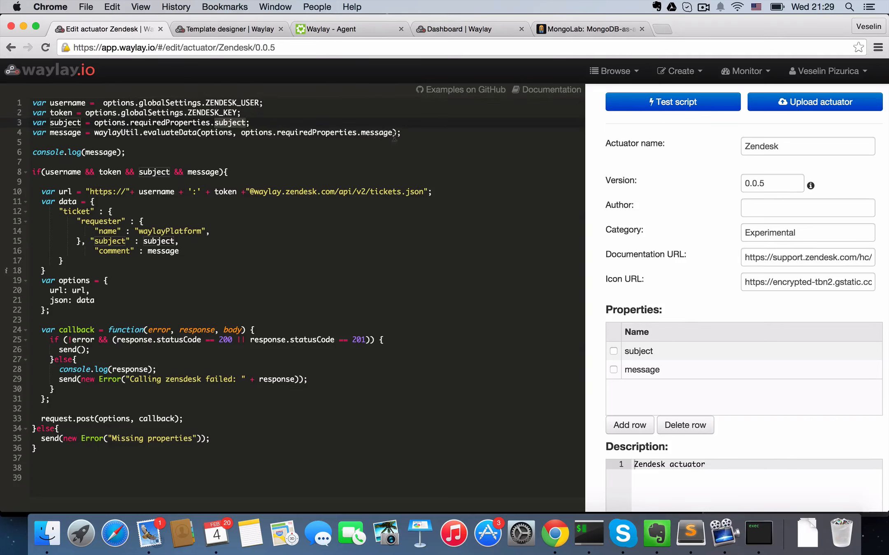
Examine the waylayUtil.evaluateData call on the message property and where message is used as the ticket's comment.
left_click(268, 136)
key("Left")
key("Left")
key("Left")
key("Left")
key("Left")
key("Left")
key("Left")
key("Left")
key("Left")
key("Left")
key("Left")
key("Left")
key("Left")
key("Left")
key("Left")
key("Left")
key("Left")
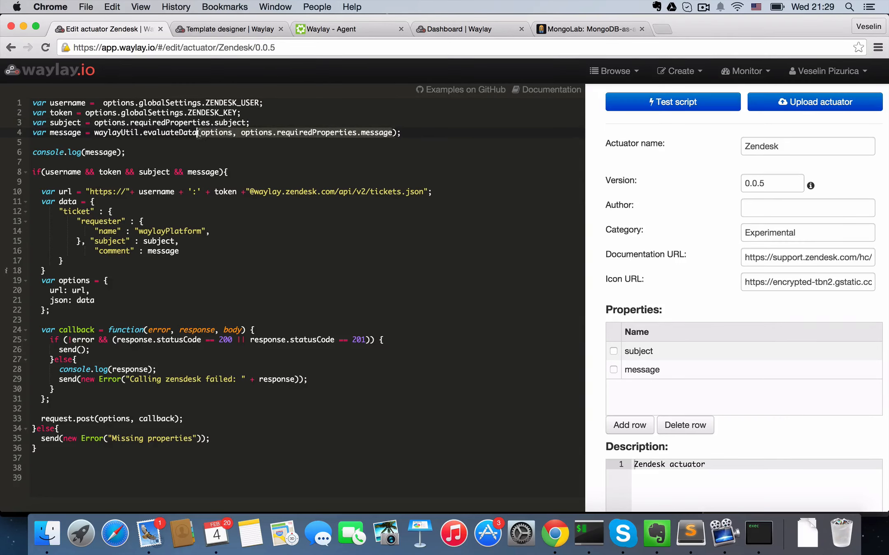
double_click(377, 132)
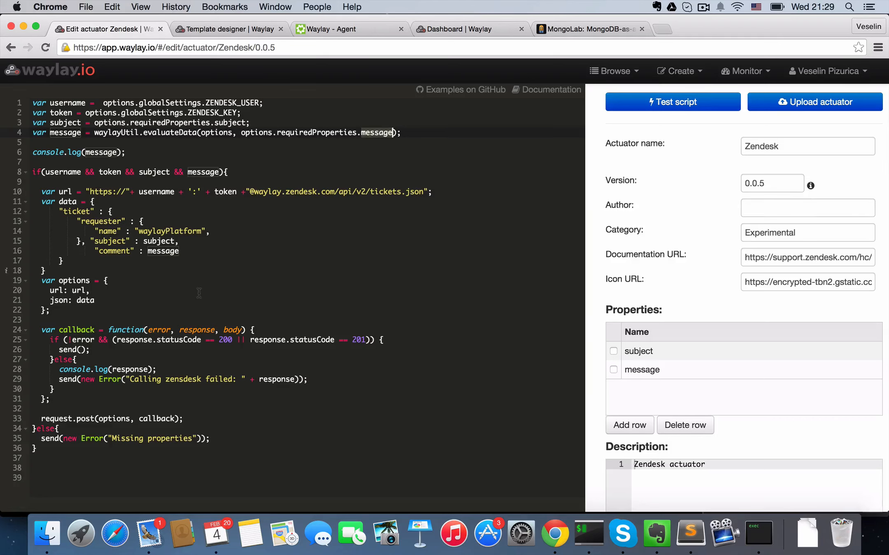
left_click(154, 252)
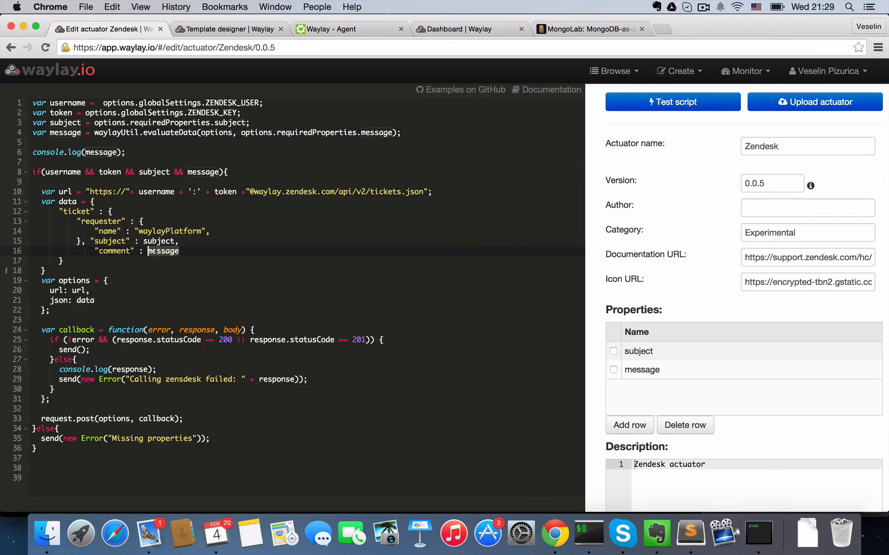
Leave the actuator editor for the dashboard, switch to iTerm, and examine the memory commands in the monitor.sh listing.
left_click(57, 77)
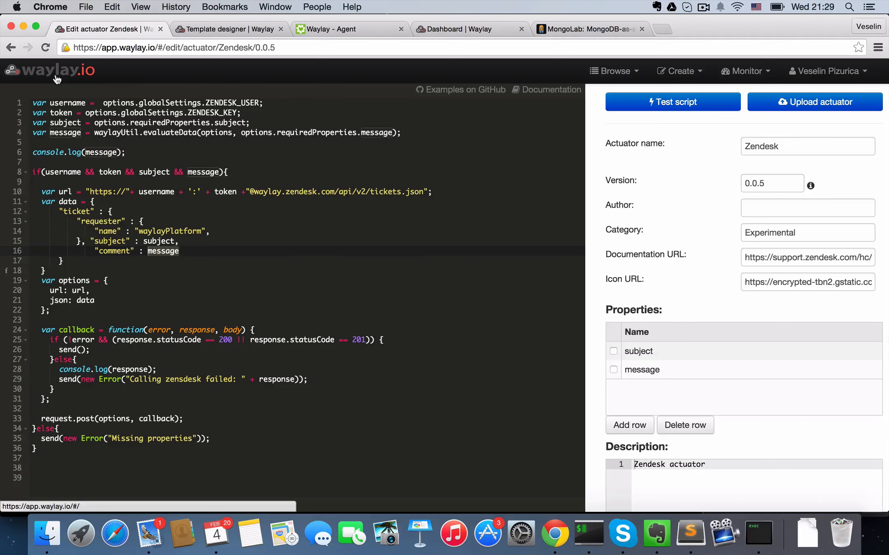
left_click(536, 192)
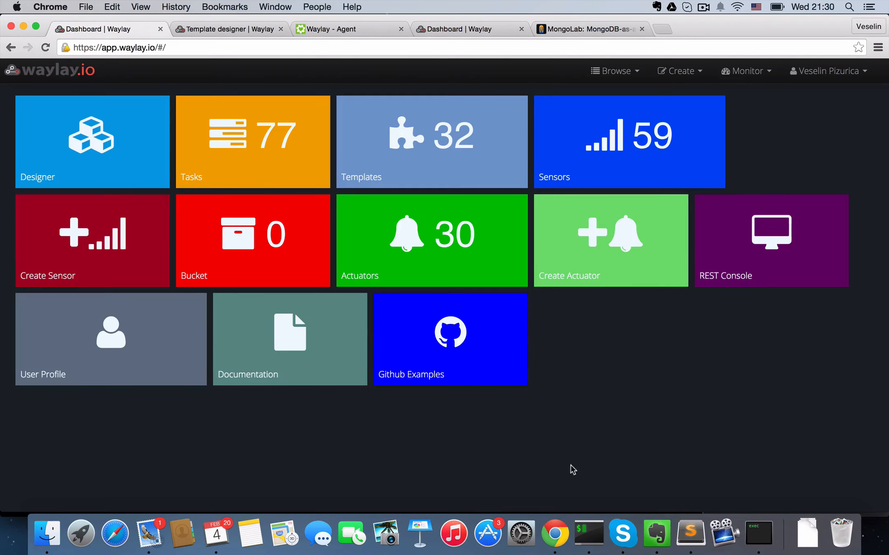
left_click(590, 536)
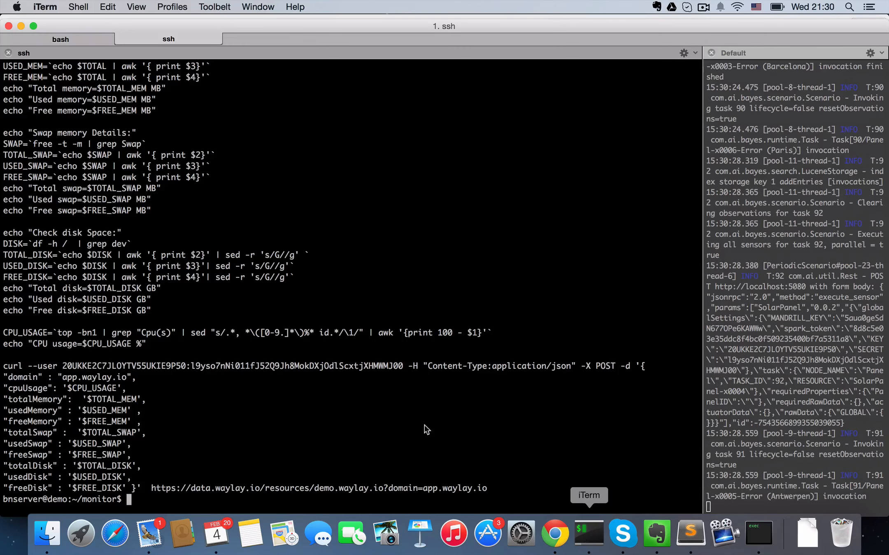
scroll(321, 315, "up", 3)
scroll(321, 315, "up", 3)
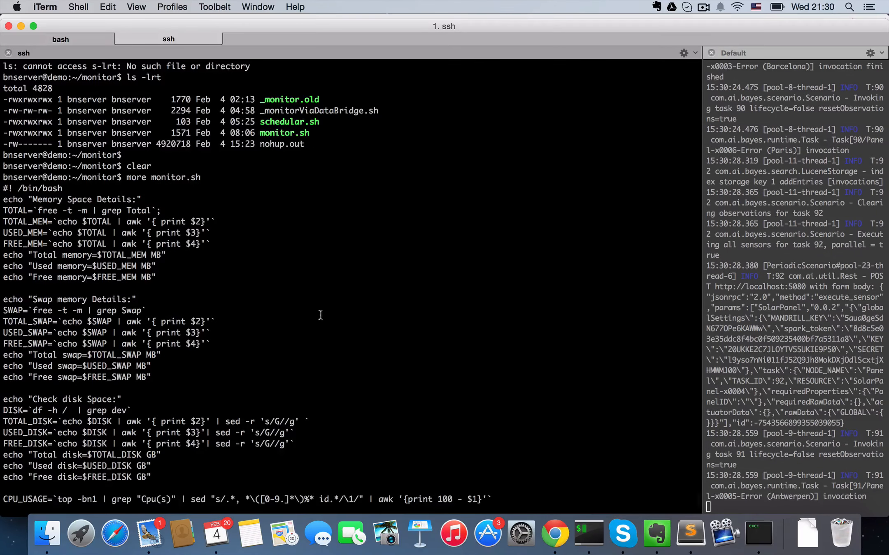
scroll(321, 315, "down", 2)
scroll(321, 315, "down", 1)
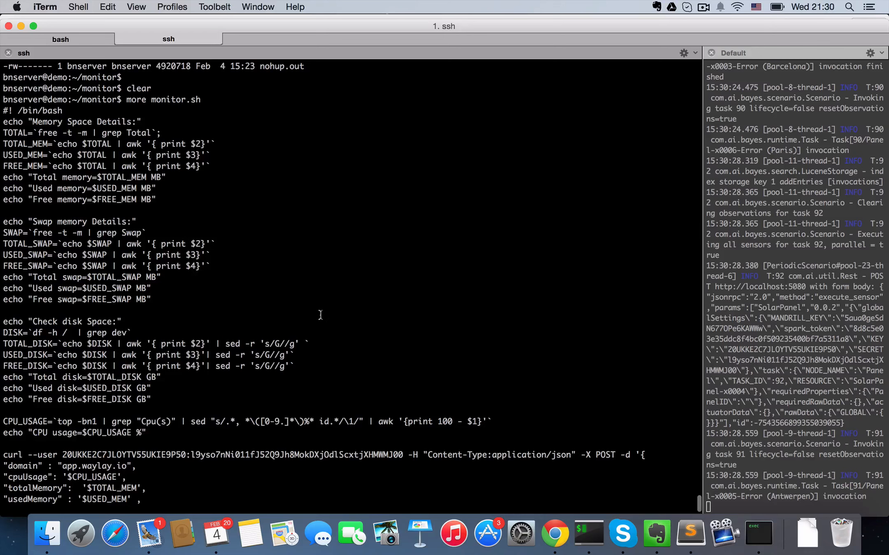
left_click_drag(41, 121, 210, 224)
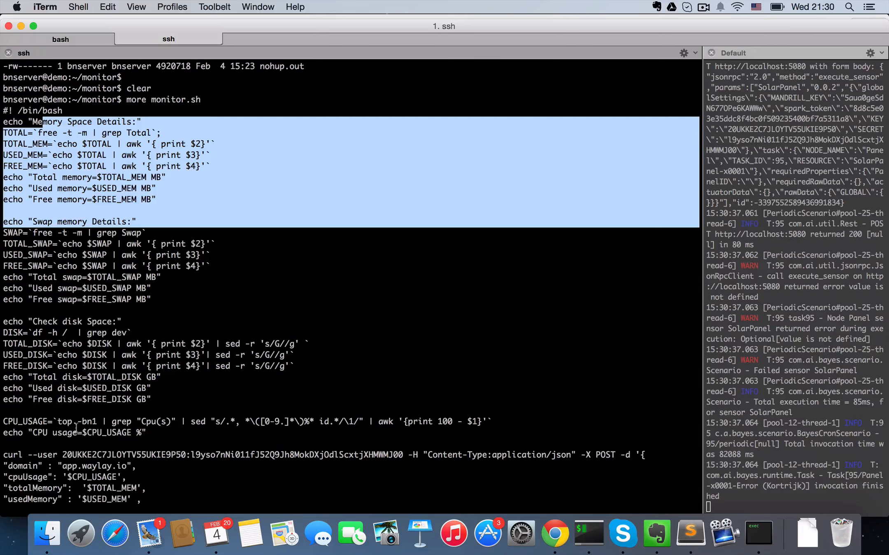
Examine the curl POST command at the end of monitor.sh, including its JSON metrics and data.waylay.io resource URL.
key("space")
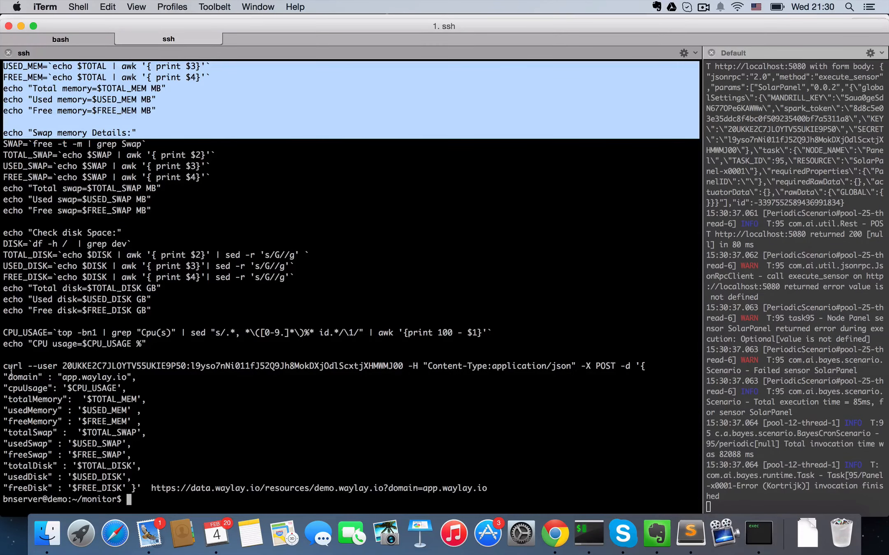
left_click_drag(7, 366, 498, 488)
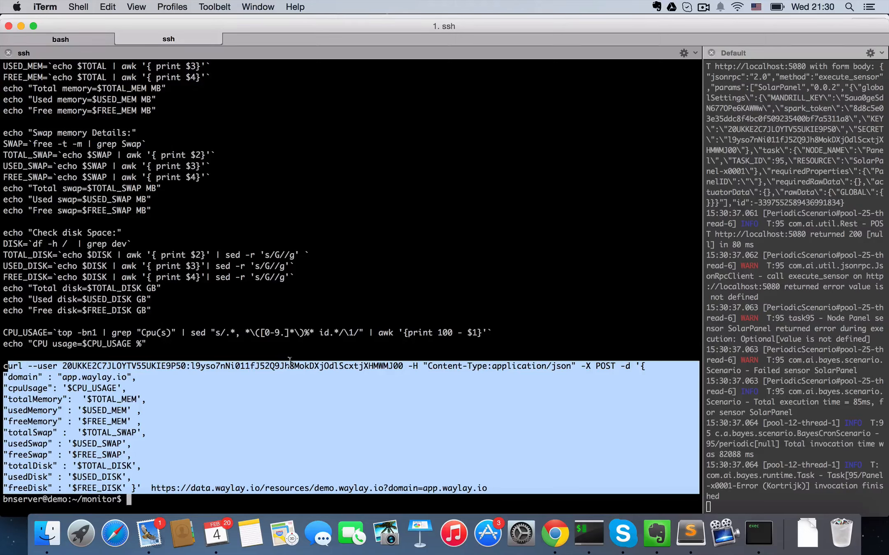
left_click(357, 452)
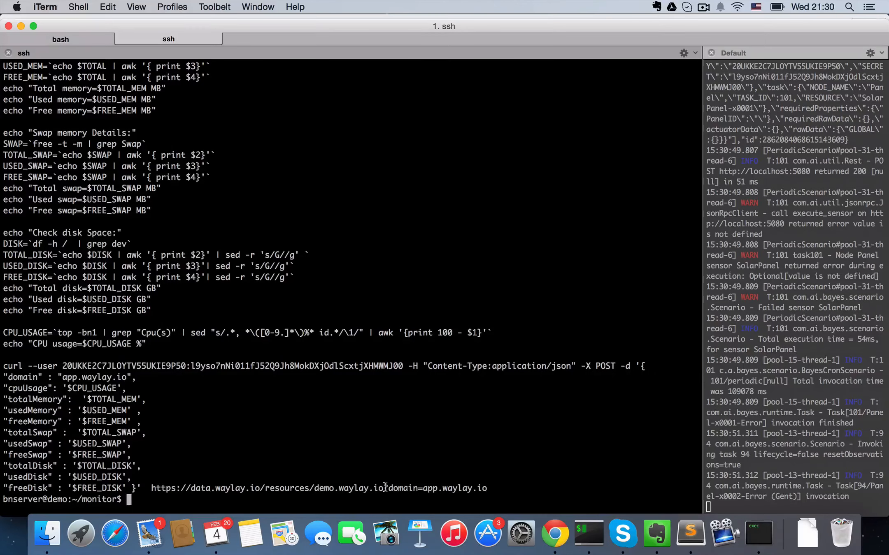
Examine the demo.waylay.io resource name in the curl URL and the "domain" entry of the JSON payload.
left_click_drag(388, 487, 311, 485)
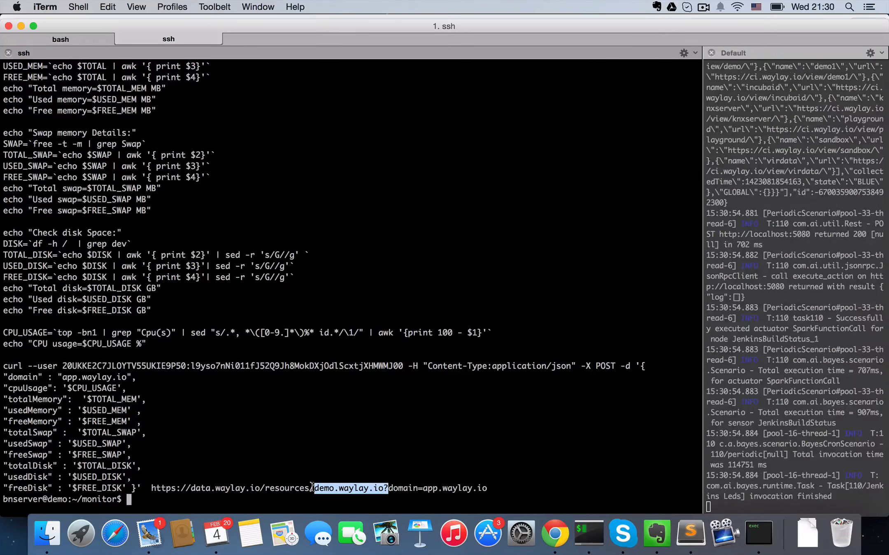
left_click_drag(155, 377, 2, 380)
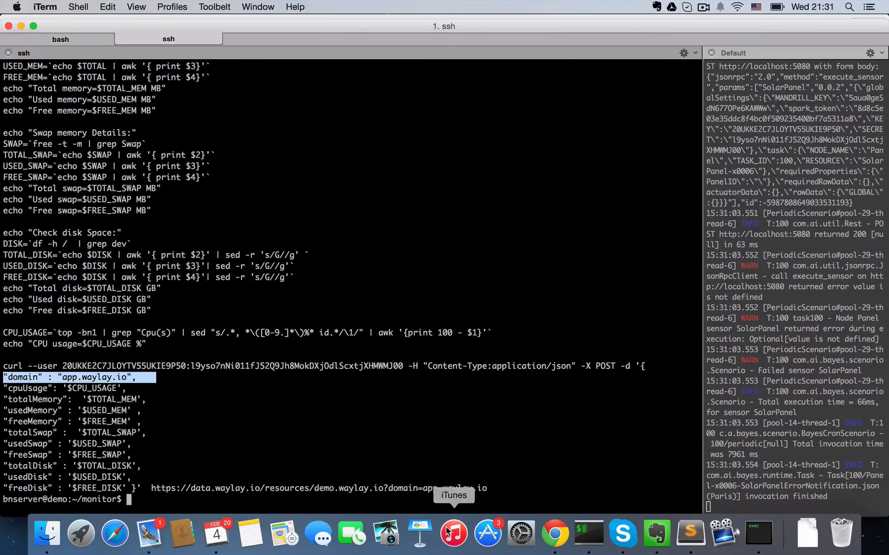
Switch to Chrome, search the Waylay templates for "dev", and open the devOPS template in the designer.
left_click(555, 537)
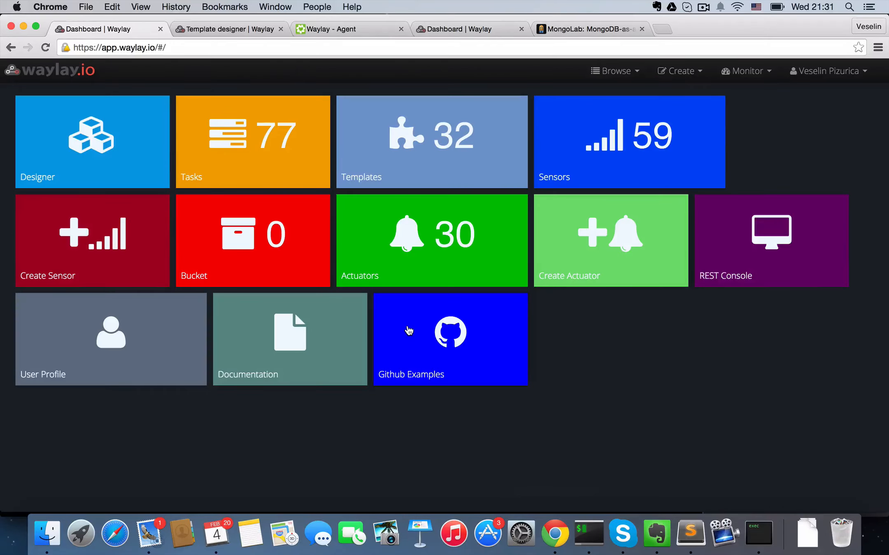
left_click(394, 172)
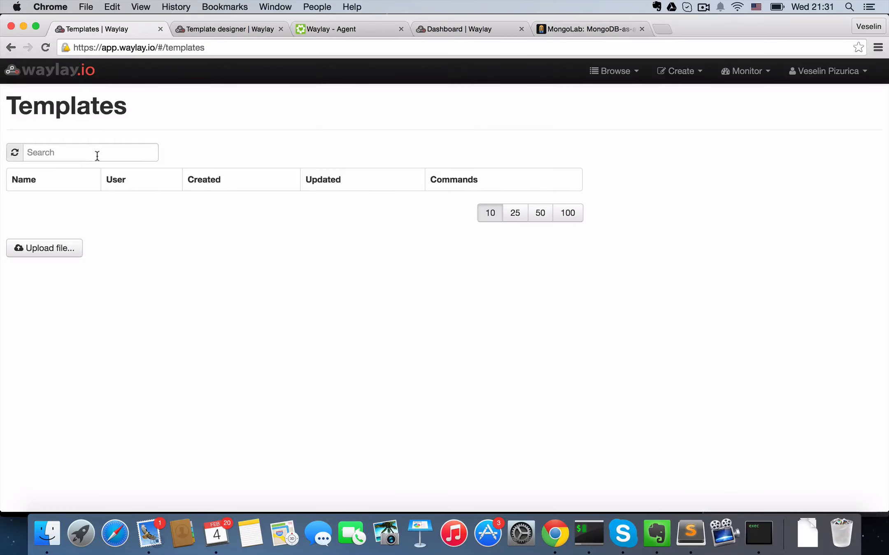
left_click(98, 156)
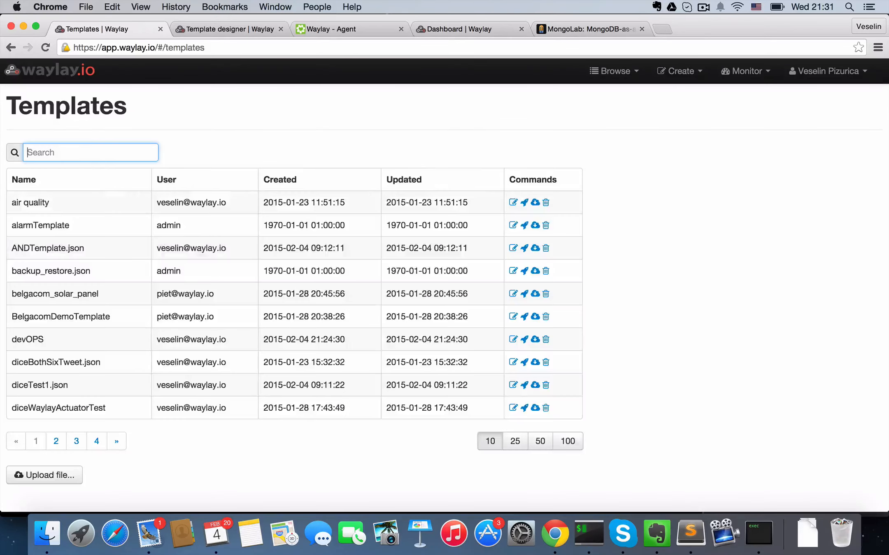
type("dev")
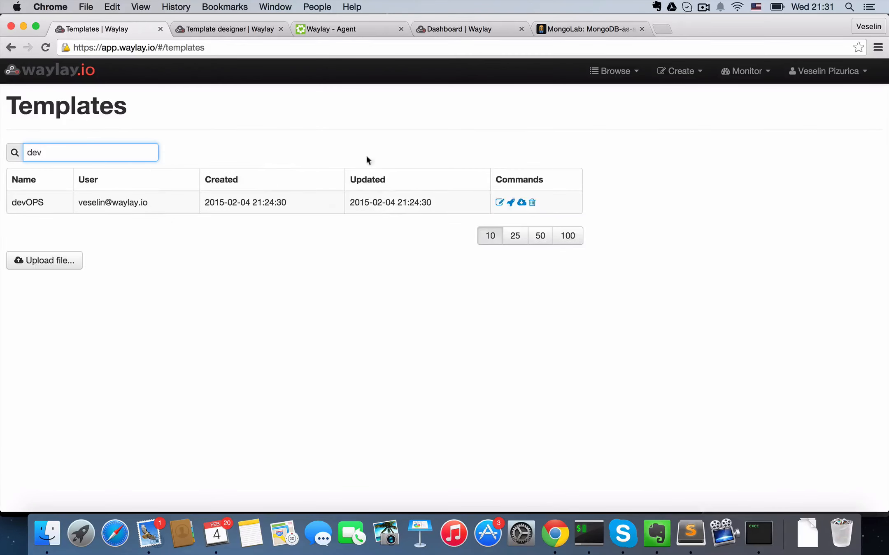
left_click(500, 203)
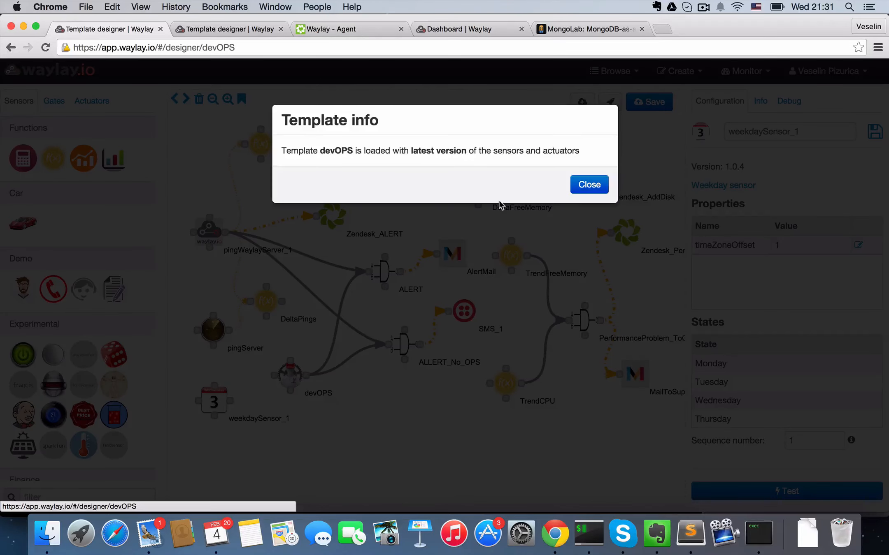
left_click(584, 186)
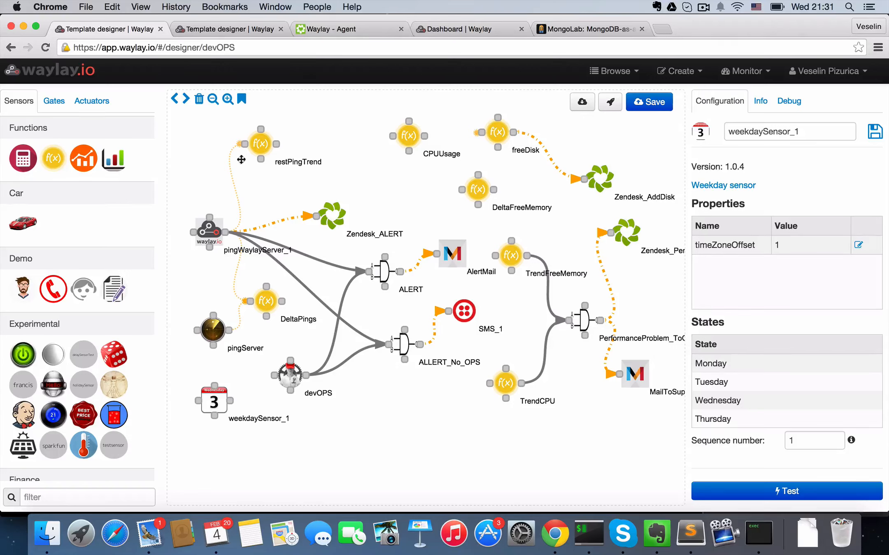
Examine the pingWaylayServer_1 and pingServer sensor nodes, and test weekdaySensor_1 to read its returned state.
left_click(209, 235)
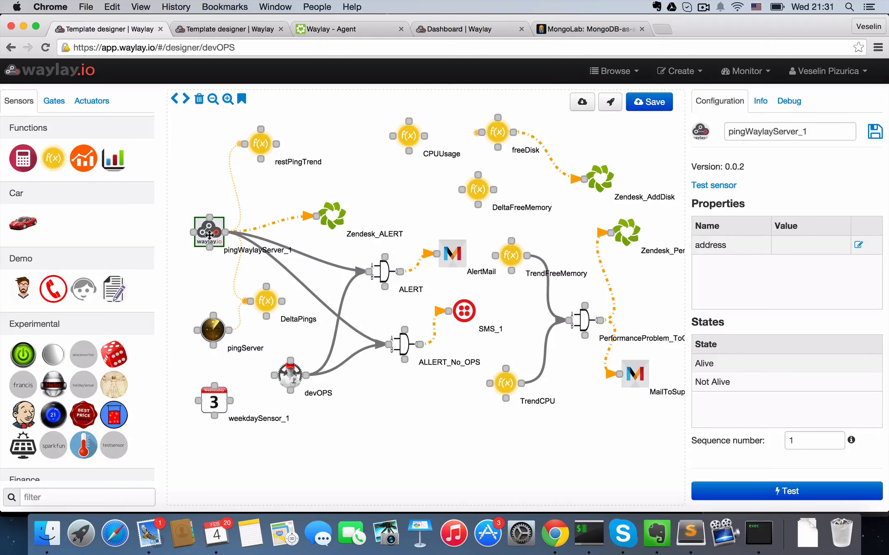
left_click(203, 335)
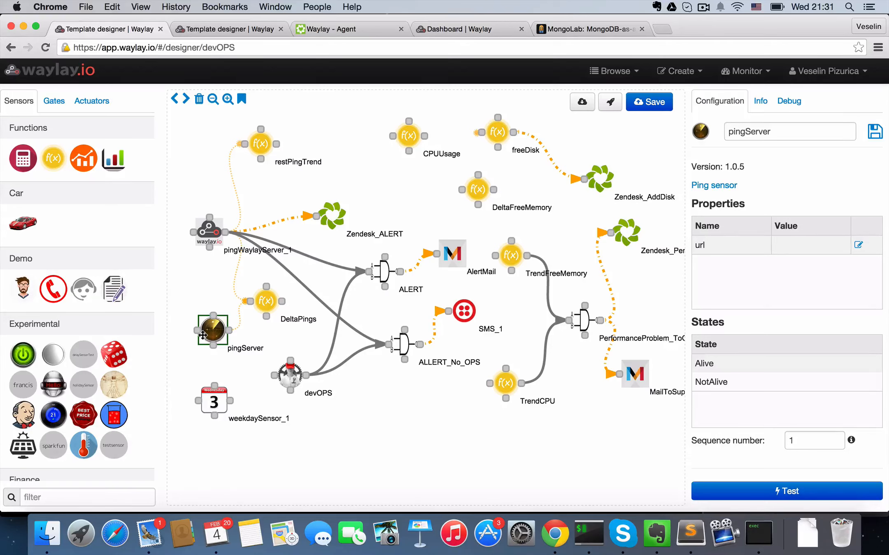
left_click(214, 403)
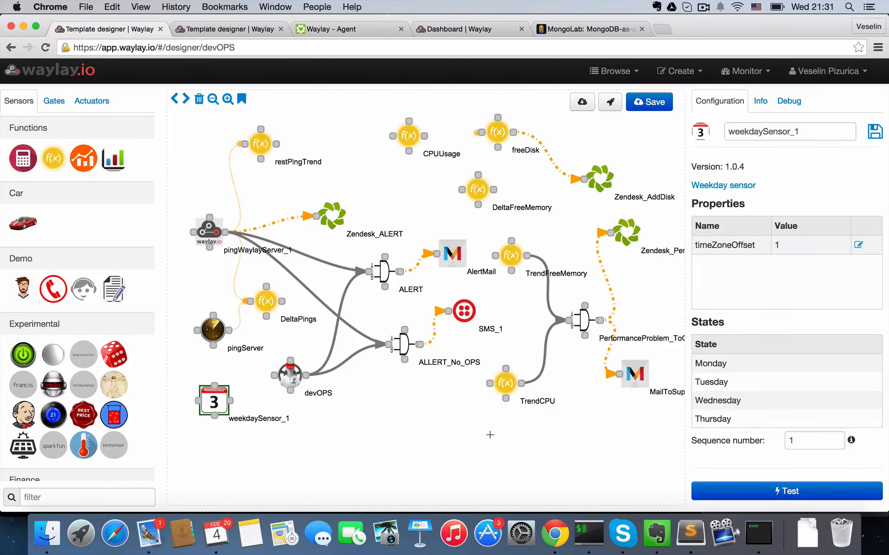
left_click(785, 493)
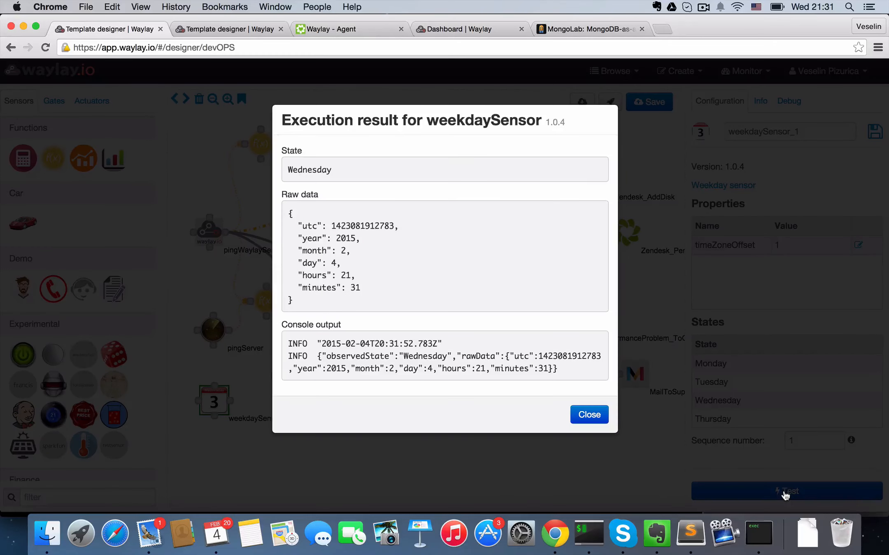
double_click(310, 167)
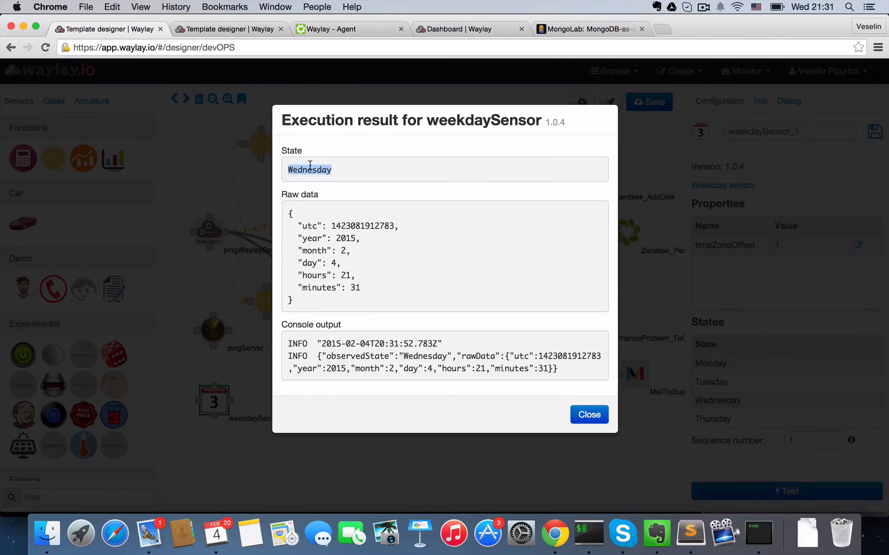
left_click(601, 415)
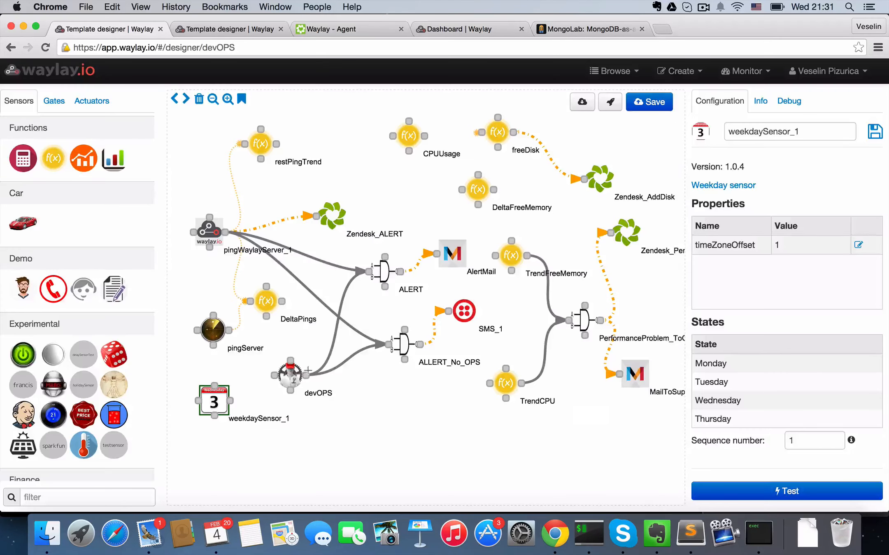
Examine how the devOPS and pingWaylayServer_1 sensors feed the ALERT gate, and the settings of the AlertMail and Zendesk_ALERT actuators.
left_click(290, 375)
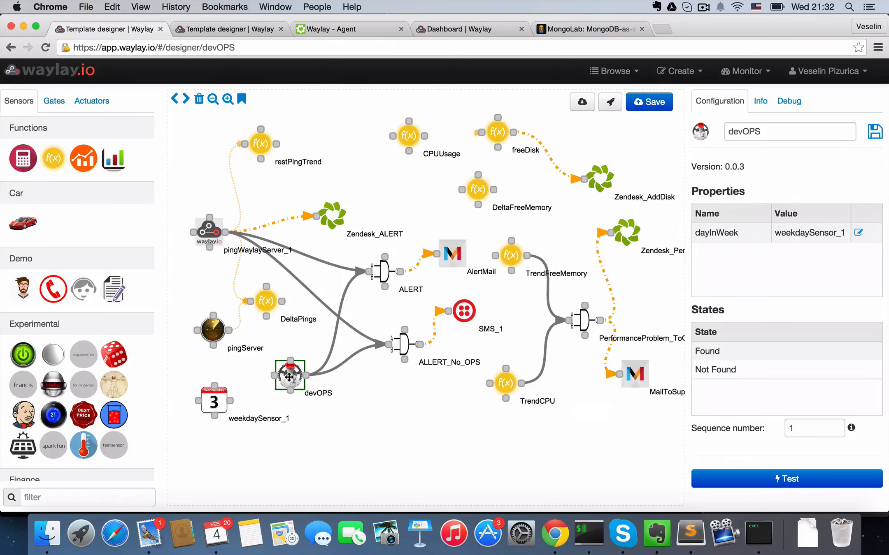
left_click(209, 231)
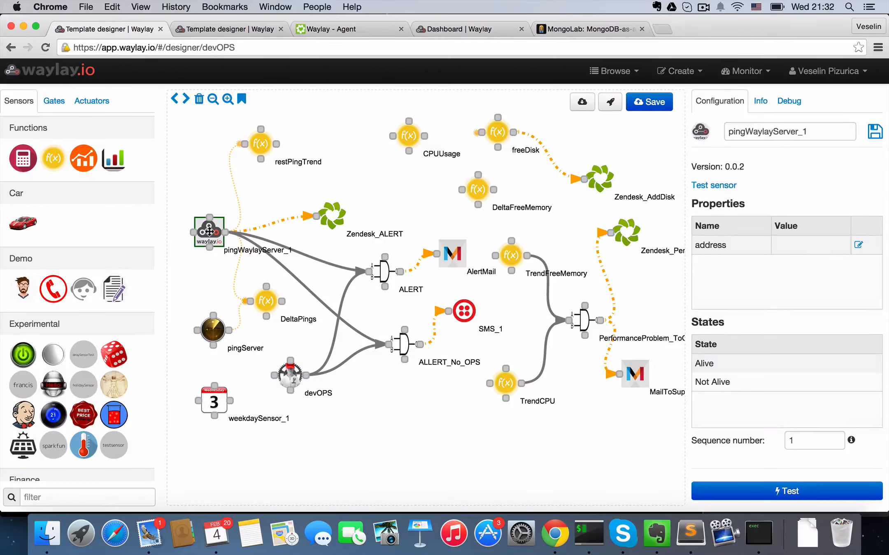
left_click(382, 275)
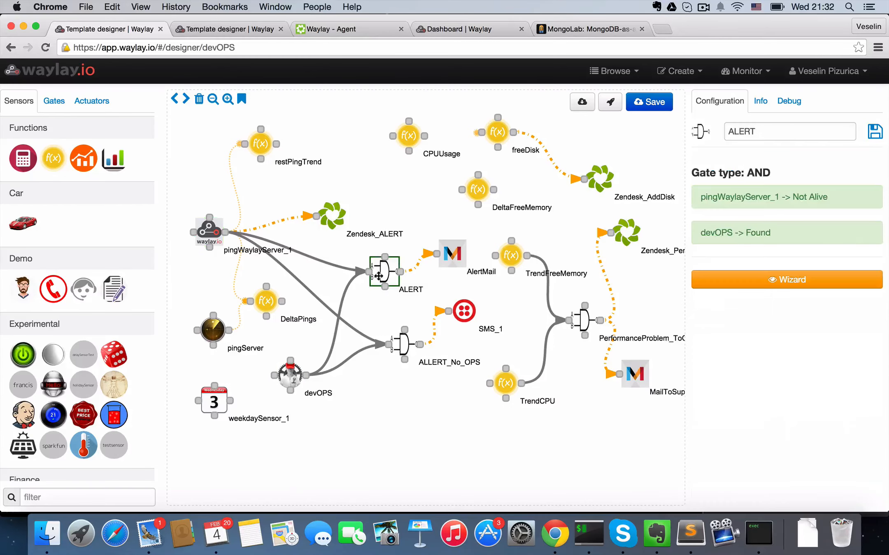
left_click(453, 259)
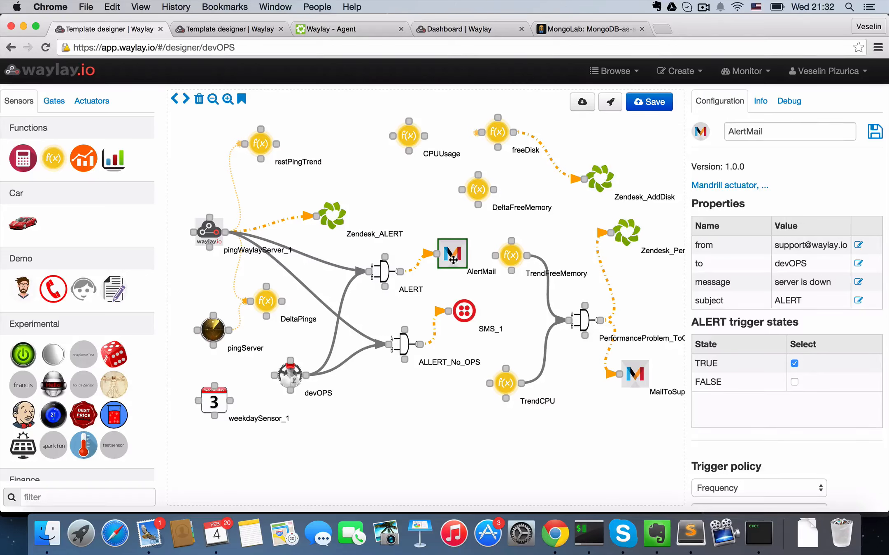
left_click(336, 218)
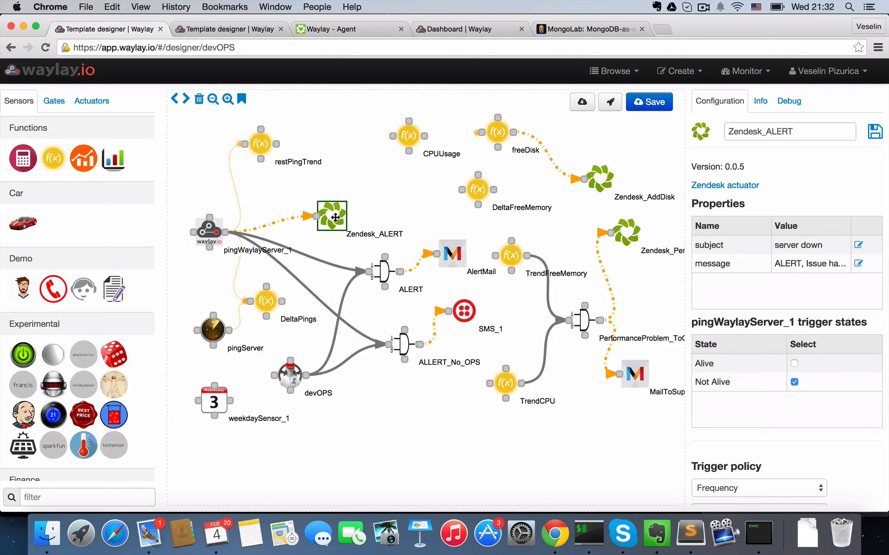
Examine the formula of the DeltaPings function node without changing it.
left_click(264, 307)
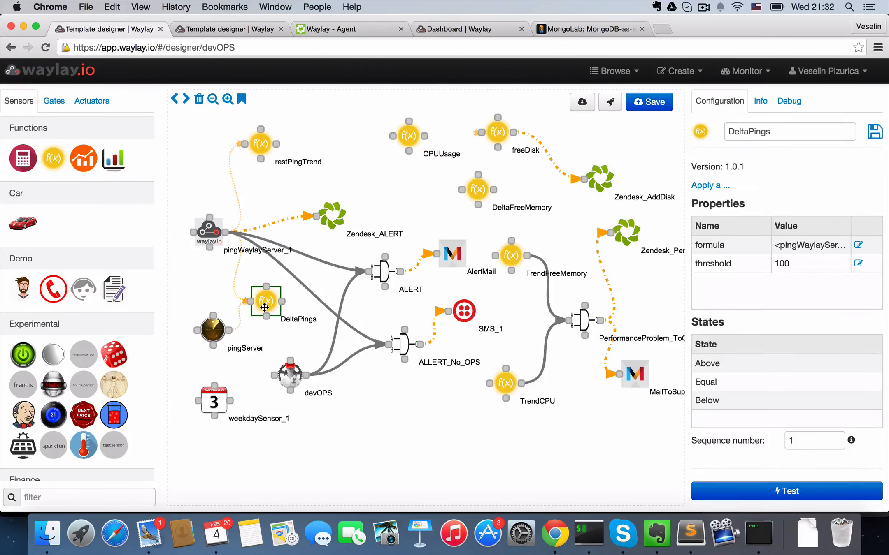
left_click(859, 246)
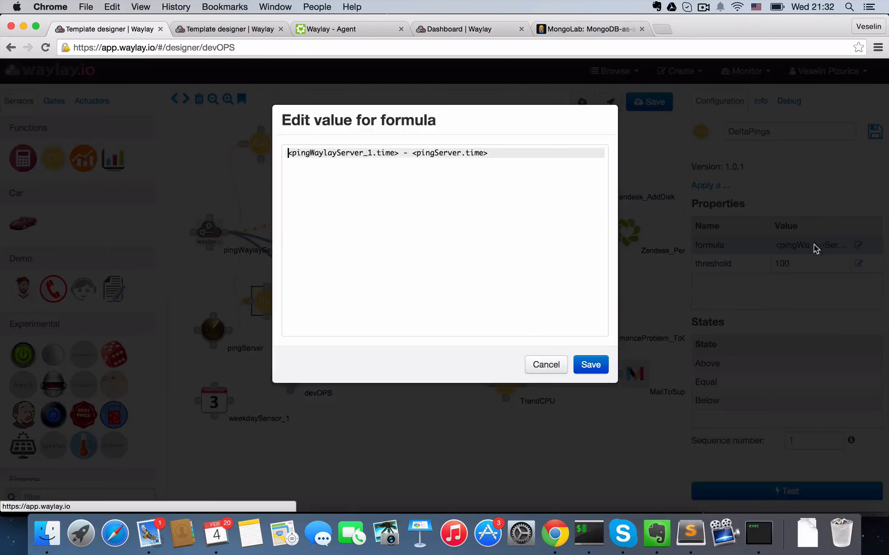
double_click(440, 154)
left_click(543, 365)
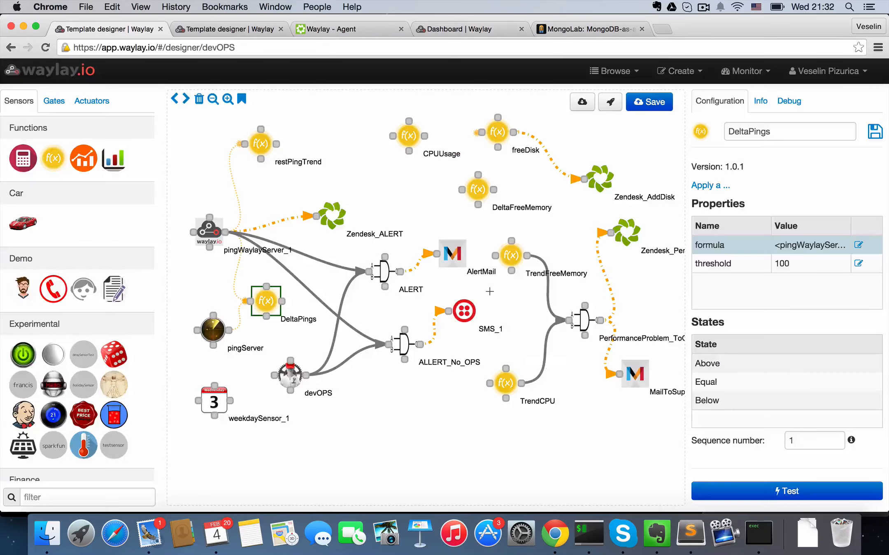
Examine the restPingTrend node's formula, including its current ping time and averaged samples terms, without changing it.
left_click(264, 144)
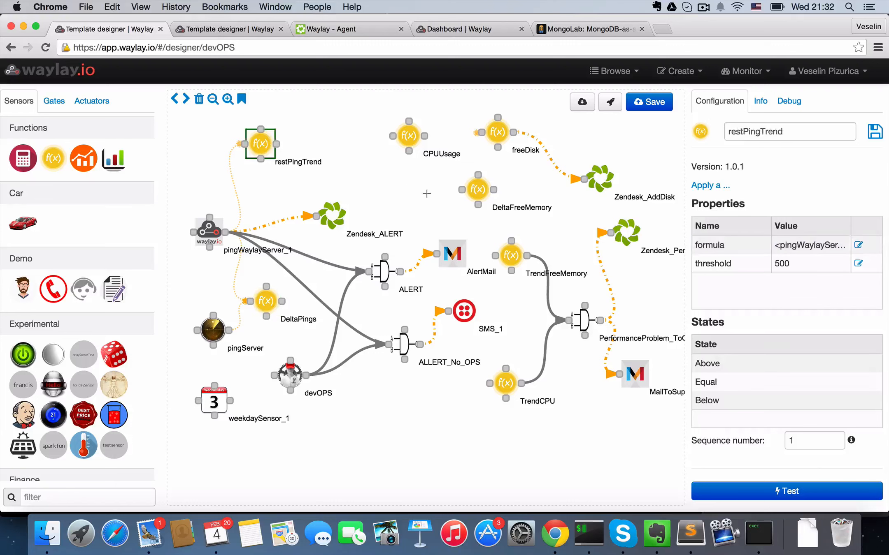
left_click(858, 246)
left_click_drag(399, 153, 288, 153)
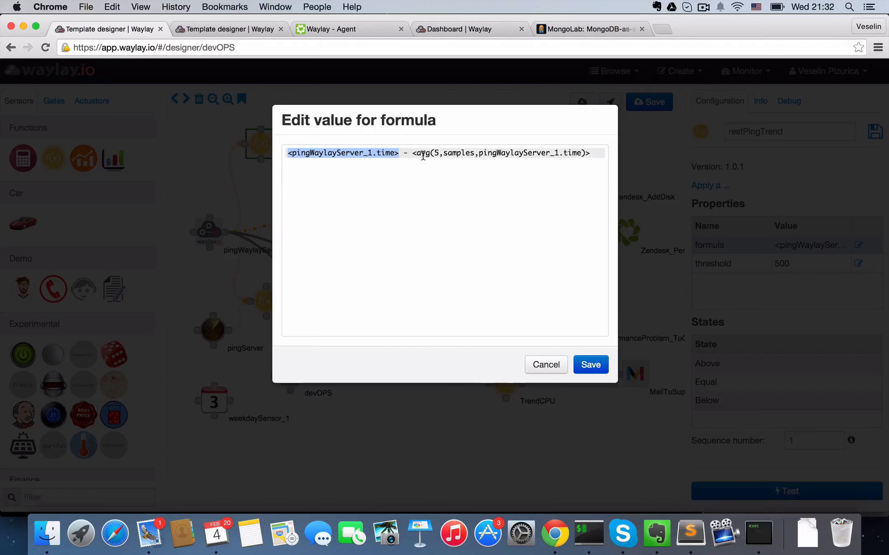
left_click(454, 153)
double_click(454, 153)
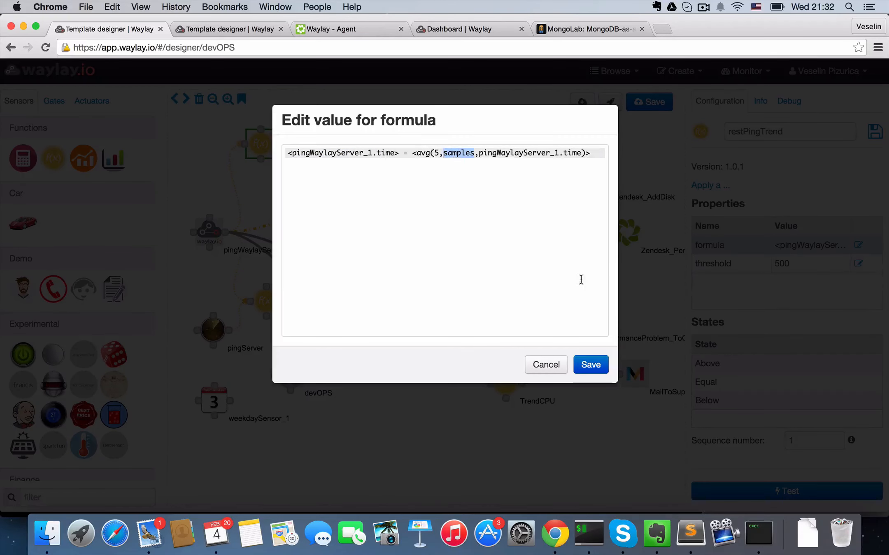
left_click(556, 366)
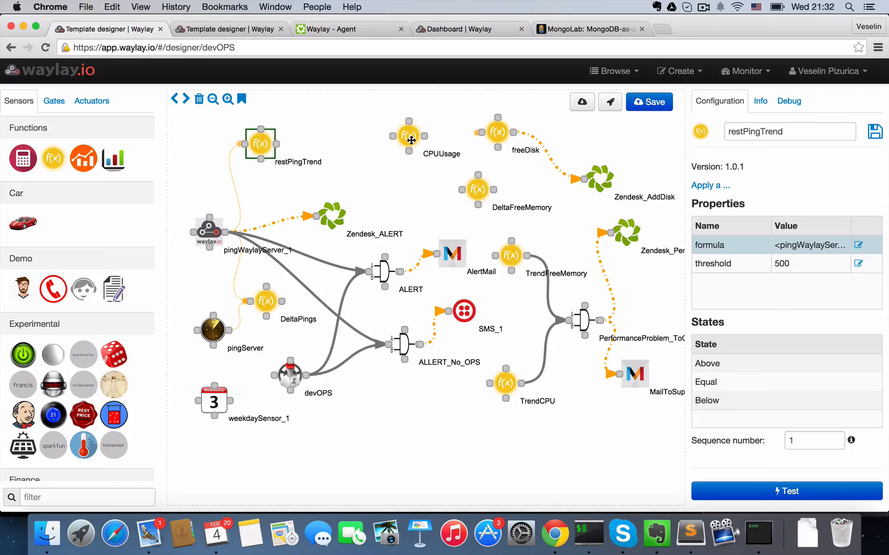
Examine the freeDisk node's formula and the trigger states and trigger policy of the Zendesk_AddDisk actuator.
left_click(495, 135)
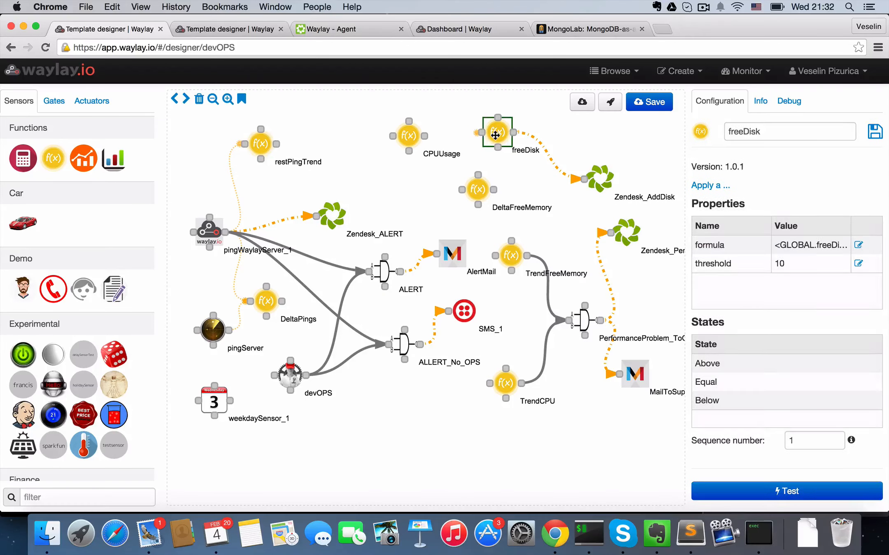
left_click(859, 245)
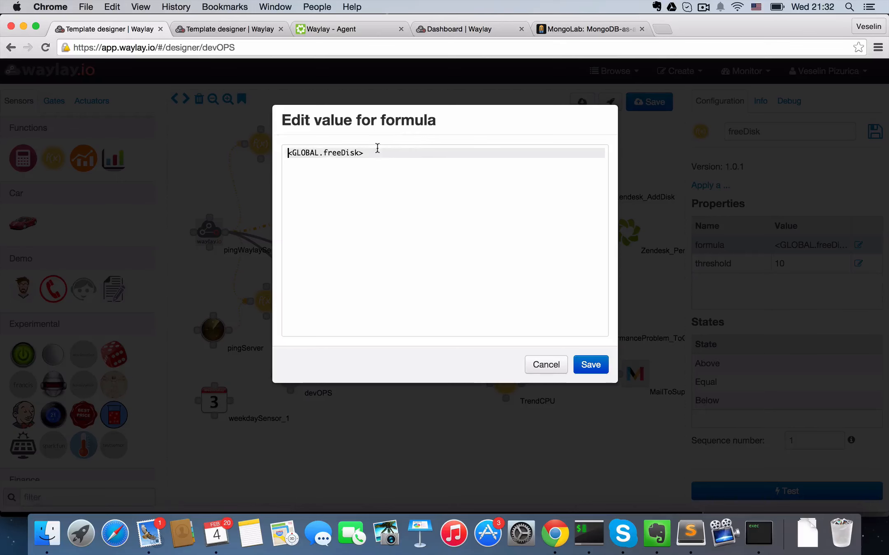
left_click(549, 364)
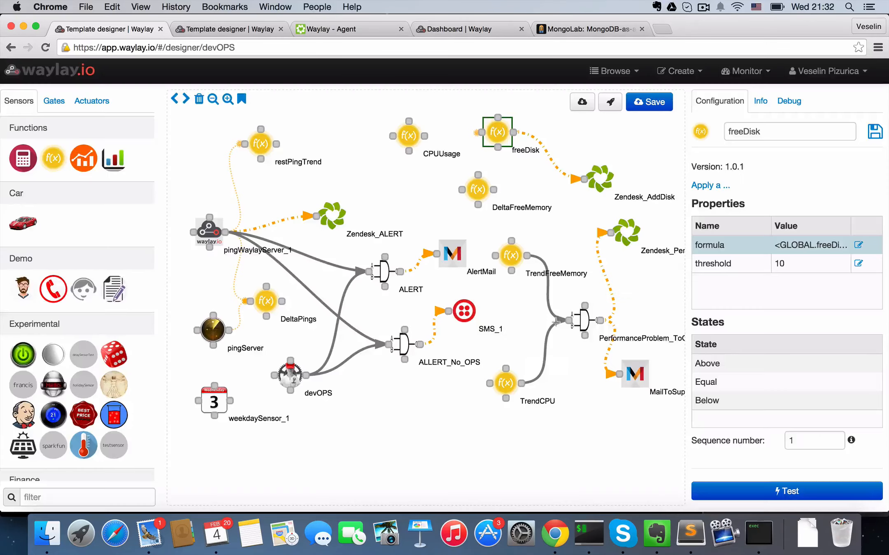
left_click(597, 181)
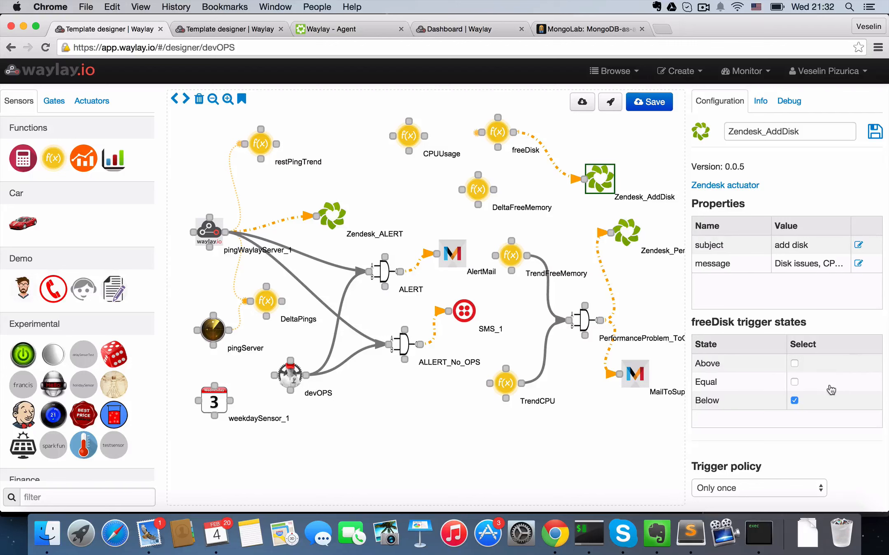
scroll(831, 389, "down", 2)
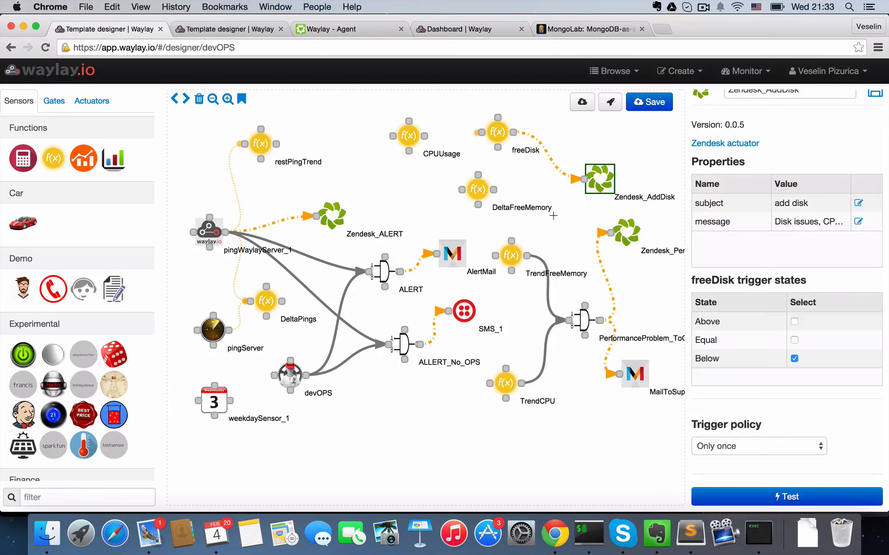
Examine the DeltaFreeMemory node's formula comparing free memory samples, leaving it unchanged.
left_click(479, 193)
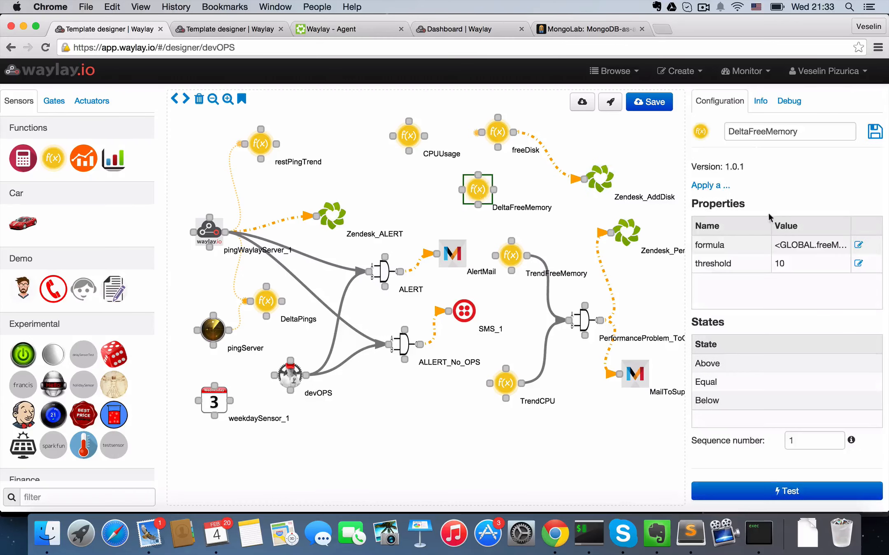
left_click(858, 246)
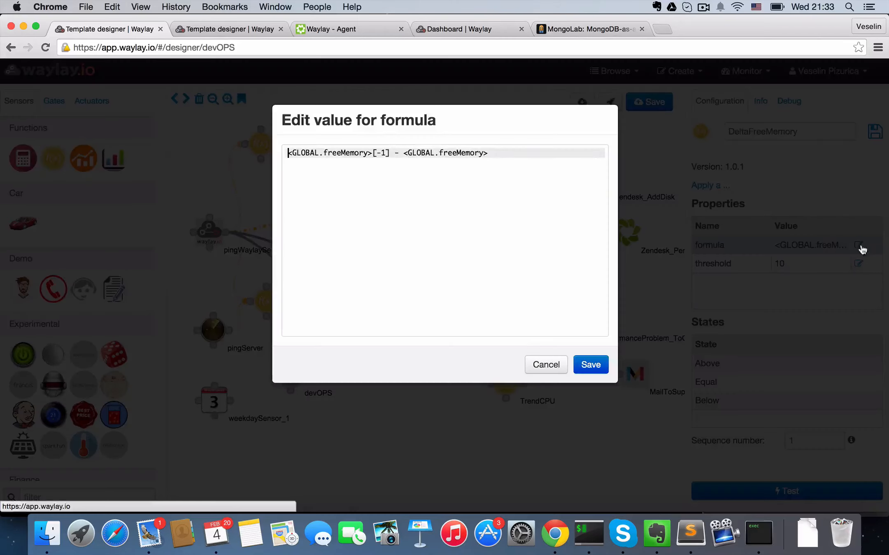
left_click_drag(508, 155, 278, 158)
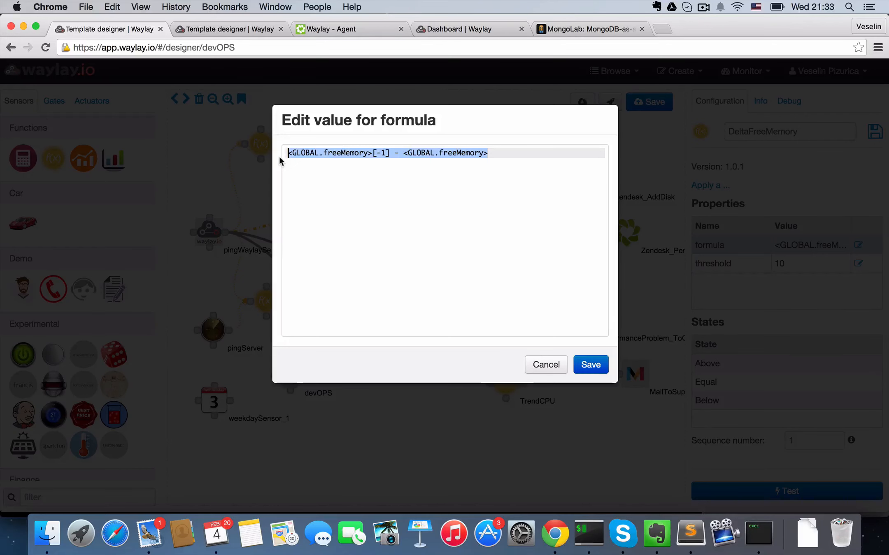
left_click(544, 366)
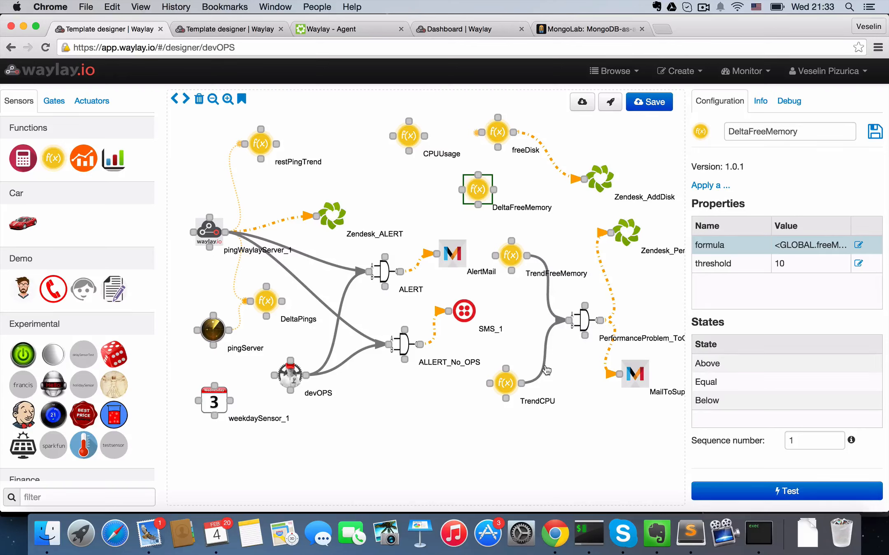
Examine the PerformanceProblem_ToOPS gate's conditions and the TrendFreeMemory node's formula, including its averaged free memory term, without changing them.
left_click(577, 328)
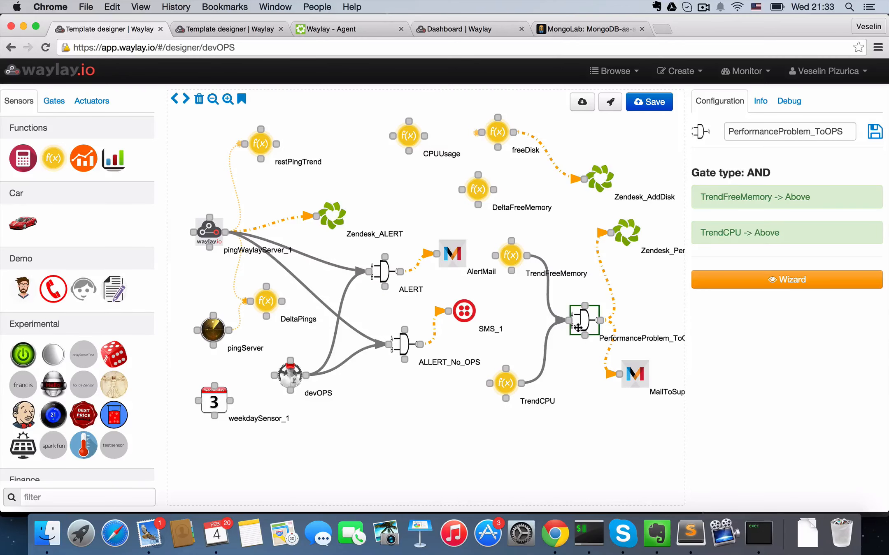
left_click(509, 253)
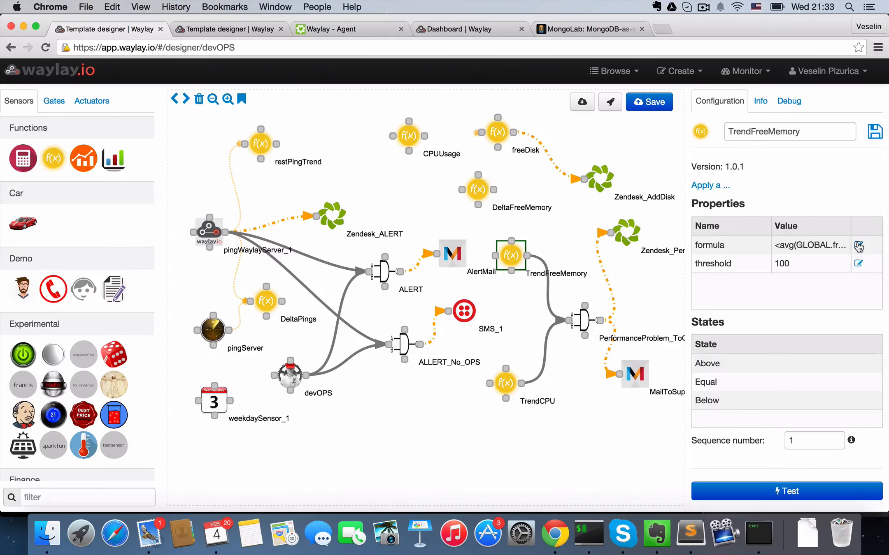
left_click(858, 245)
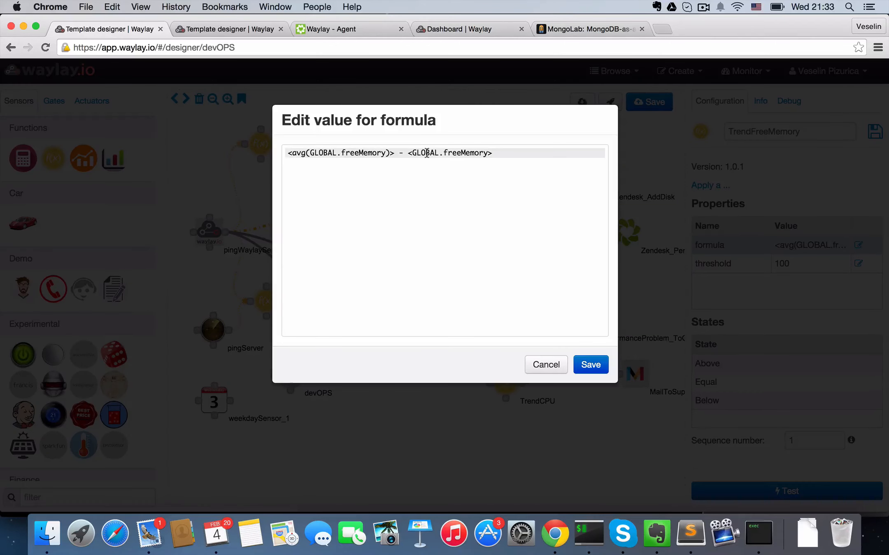
left_click_drag(399, 153, 286, 153)
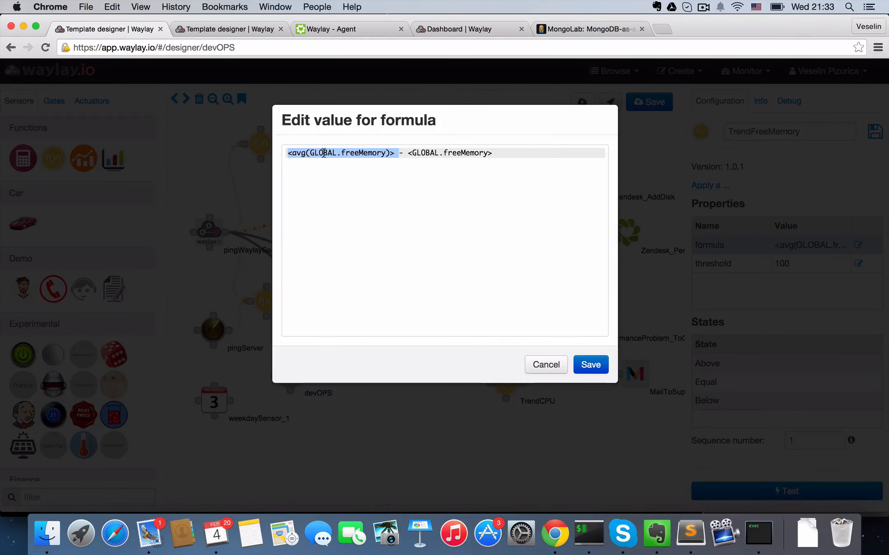
left_click(546, 365)
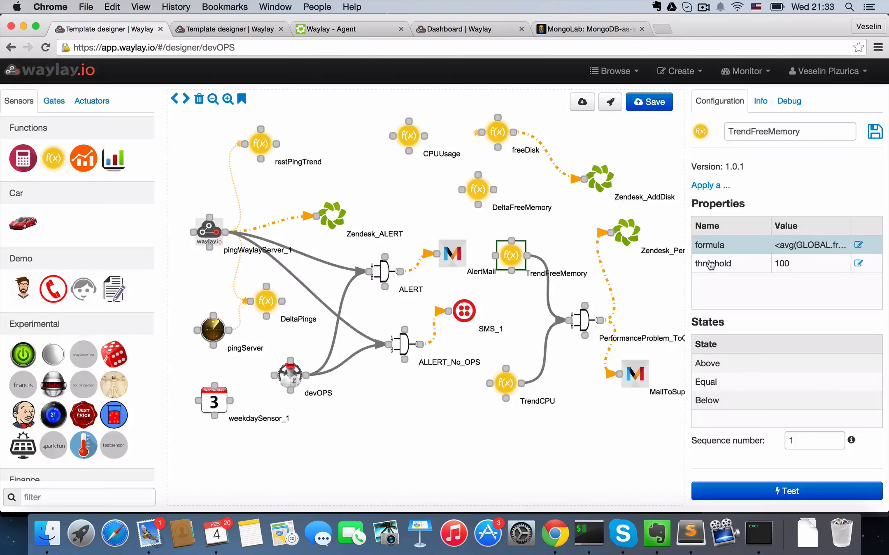
Examine the TrendCPU node and the Zendesk_PerformanceIssue actuator's message with its server metric placeholders, leaving the message unchanged.
left_click(511, 395)
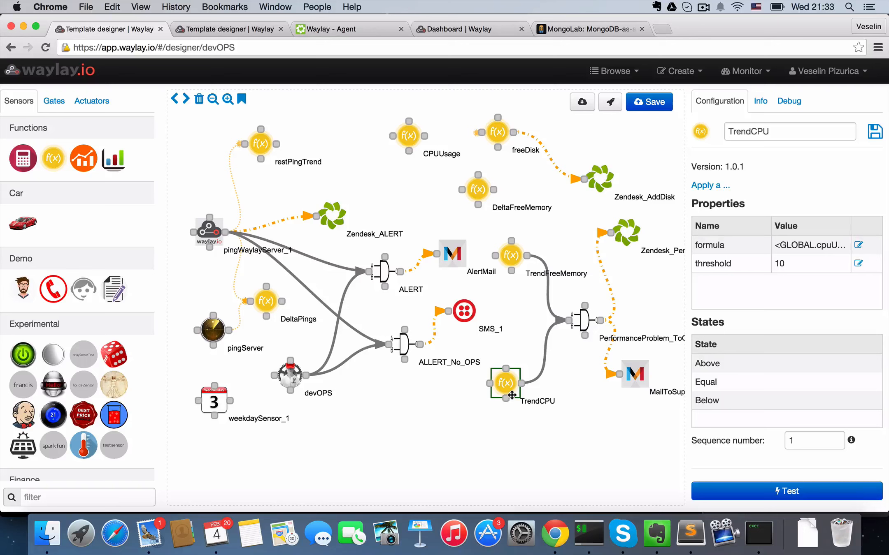
left_click(589, 321)
left_click(625, 236)
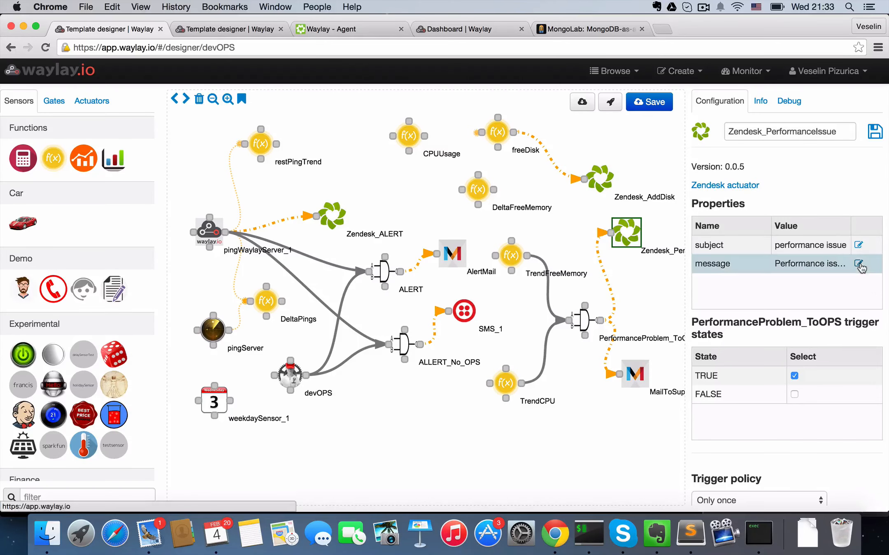
left_click(859, 265)
left_click_drag(296, 173, 477, 293)
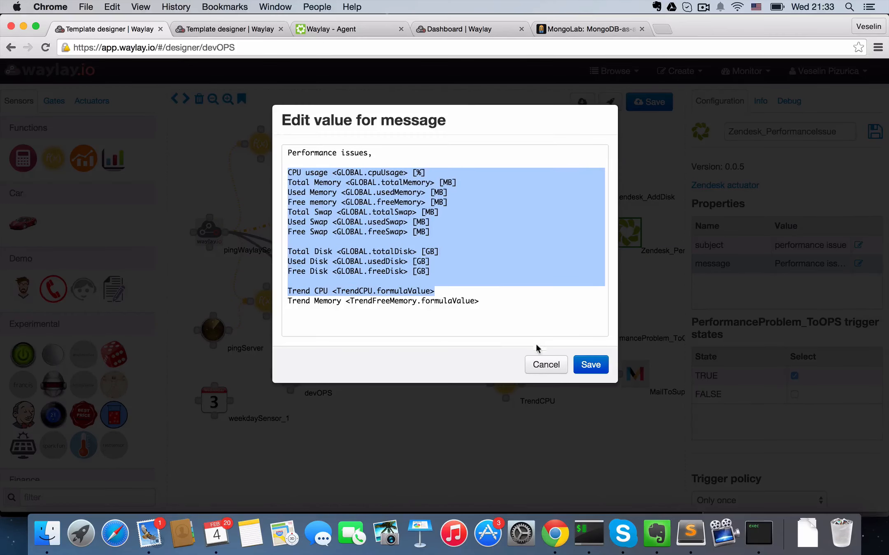
left_click(544, 366)
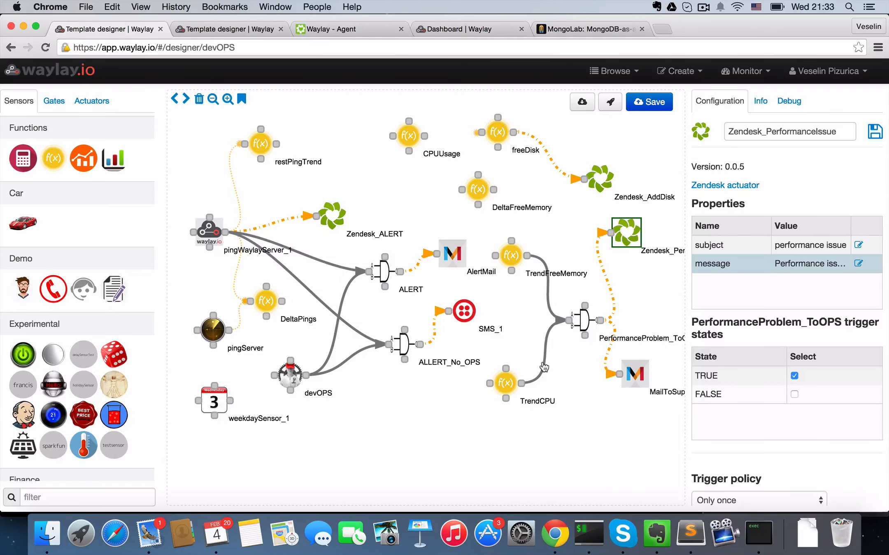
Review the settings of the MailToSupport actuator, the devOPS sensor, the ALLERT_No_OPS gate and the SMS_1 actuator.
left_click(626, 381)
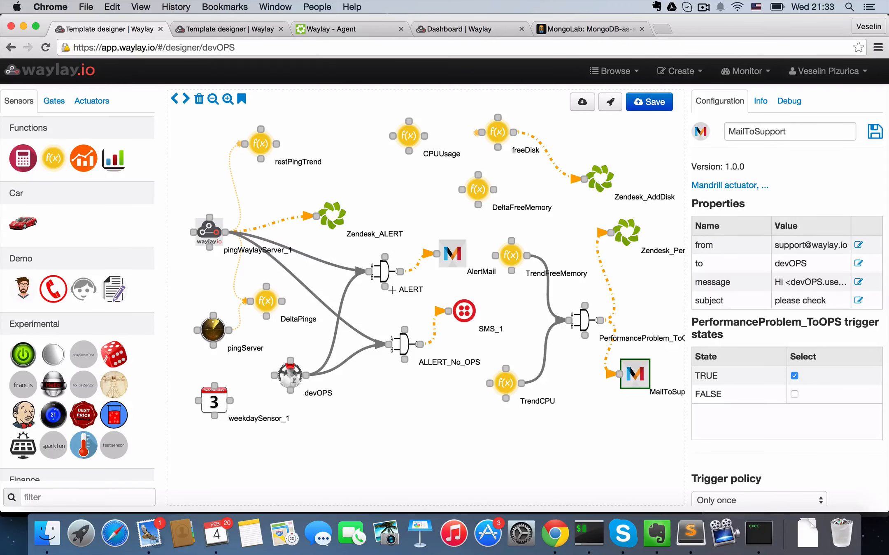
left_click(289, 377)
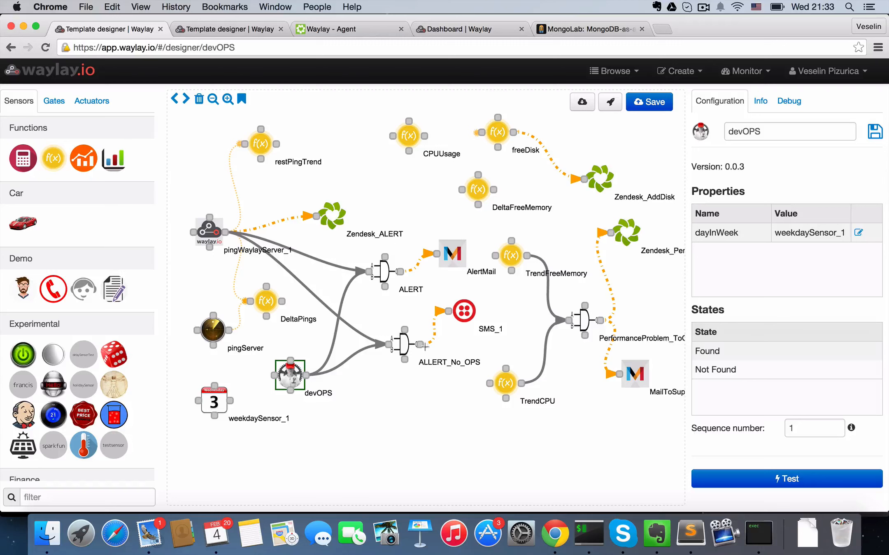
left_click(408, 344)
left_click(467, 306)
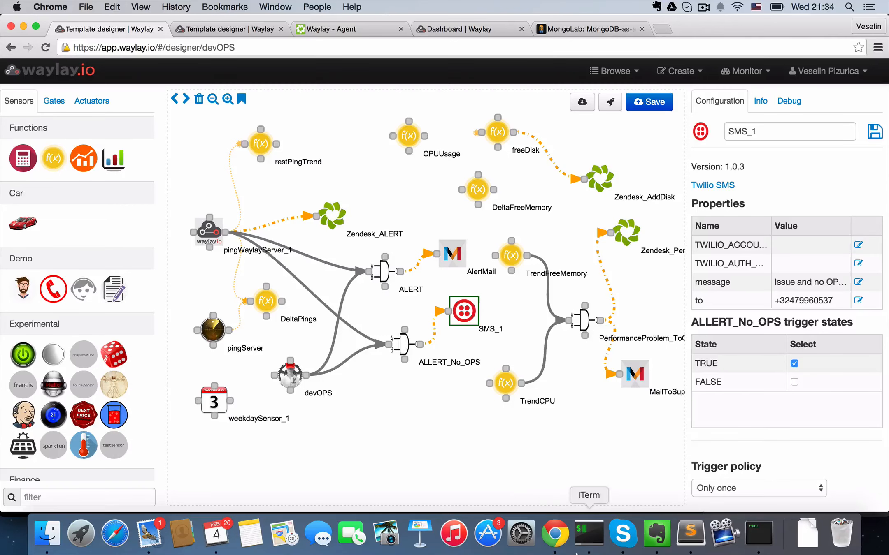
Start debugging the template with resource demo.waylay.io and a frequency of 5 seconds, proceeding despite the unconfigured nodes.
left_click(789, 102)
left_click(819, 131)
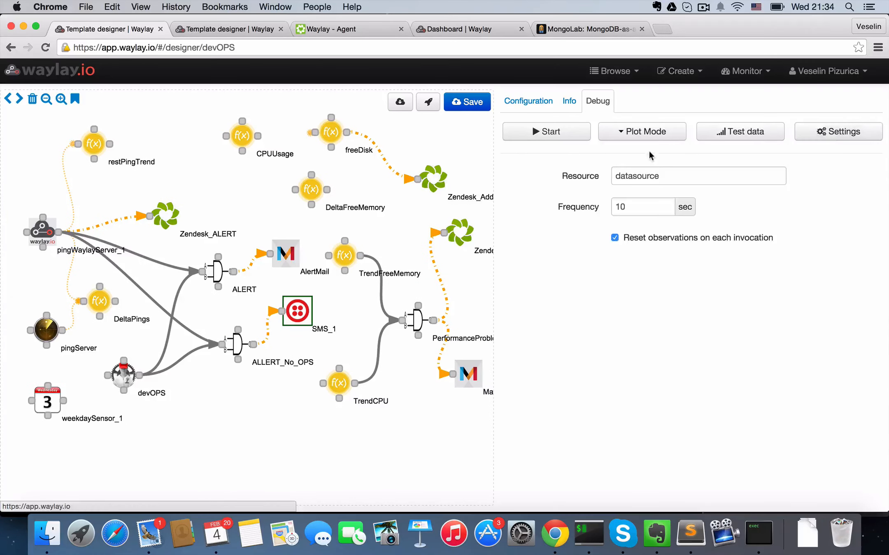
double_click(637, 175)
type("demo")
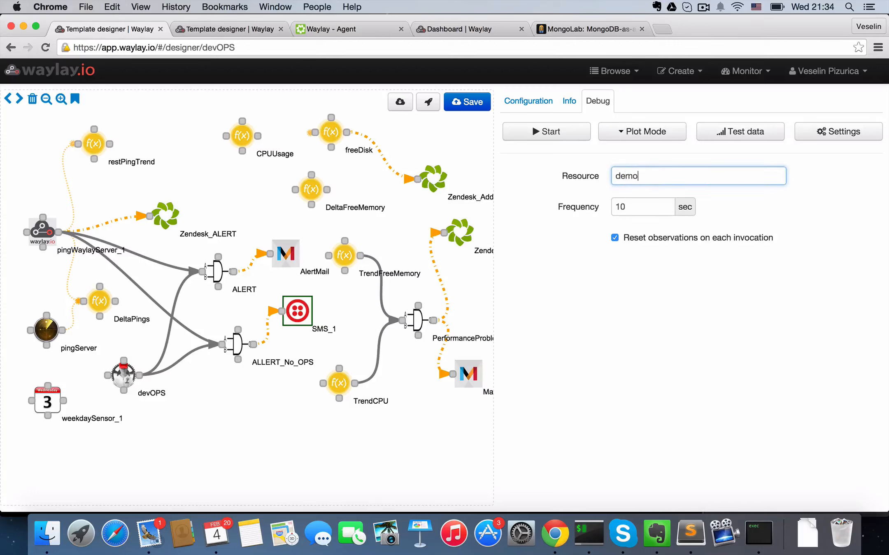
type(".waylay.io")
key("Tab")
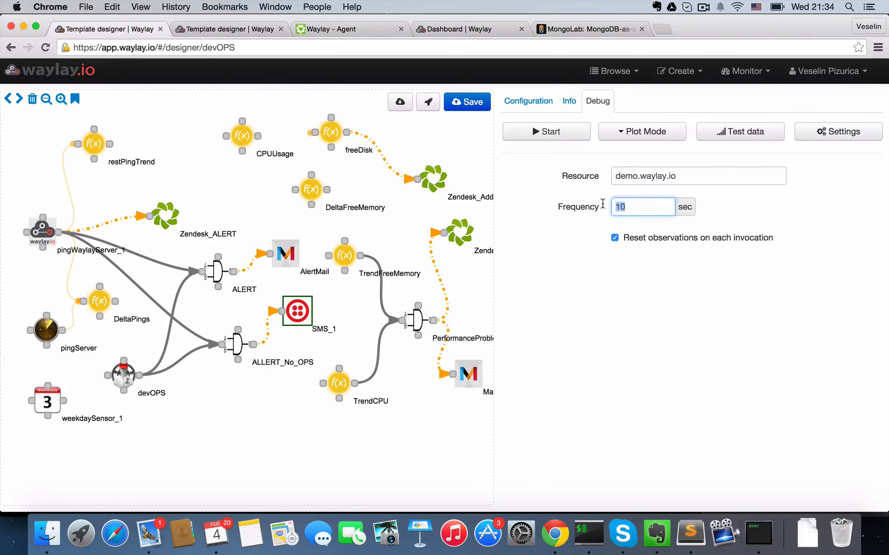
type("5")
left_click(561, 138)
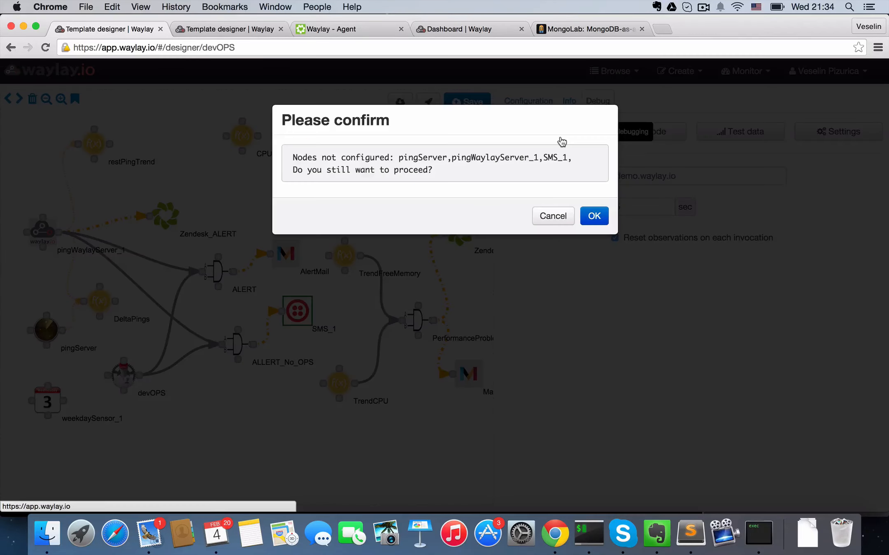
left_click(594, 216)
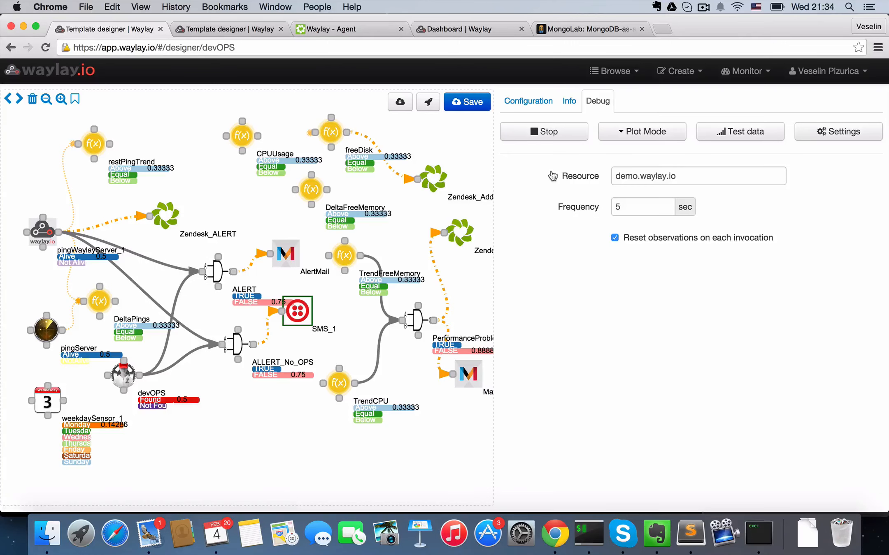
Display the raw data plots for the running debug session and examine the node states across the template.
left_click(672, 138)
left_click(656, 168)
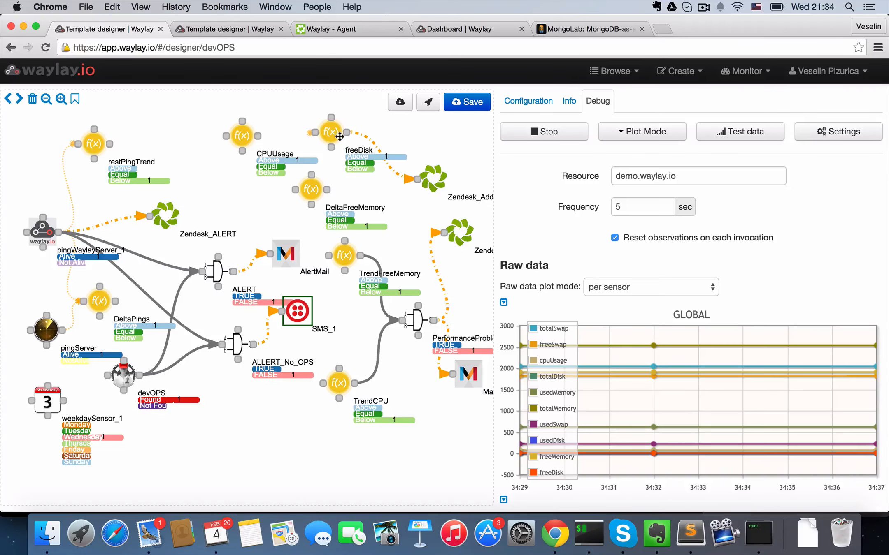
scroll(314, 275, "down", 2)
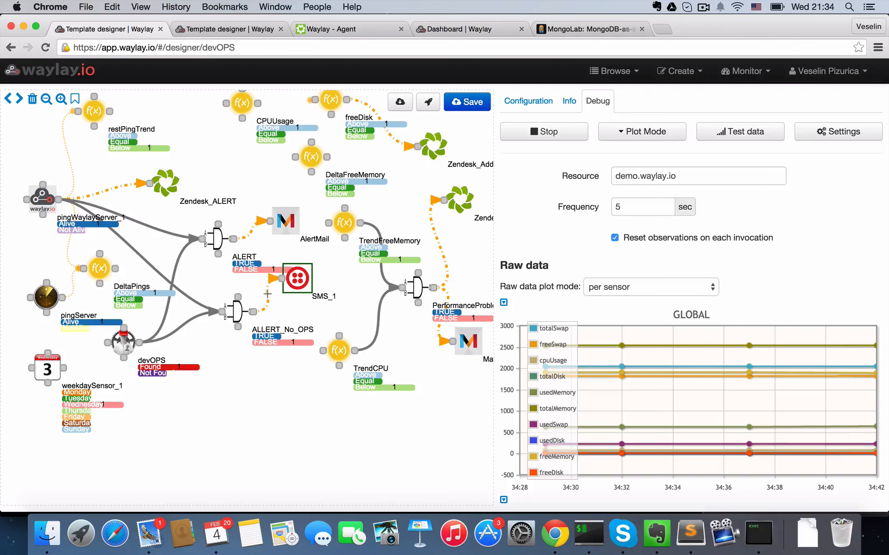
scroll(247, 391, "up", 2)
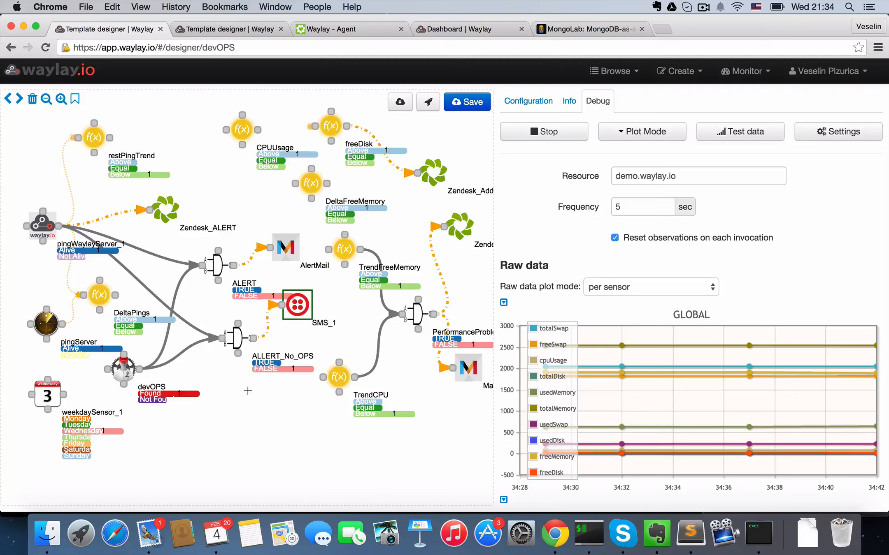
Switch to iTerm and stop the BNServer process running in the demo server's screen session.
left_click(588, 534)
left_click(802, 362)
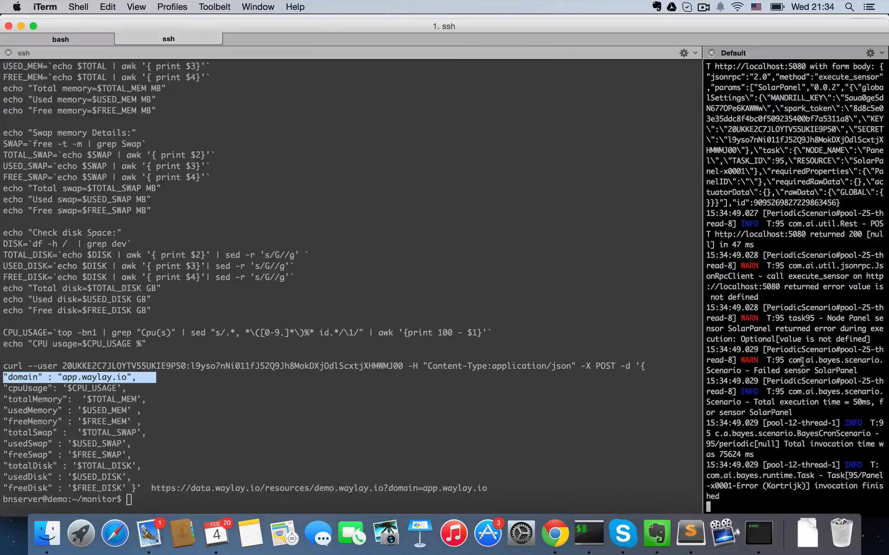
key("ctrl+c")
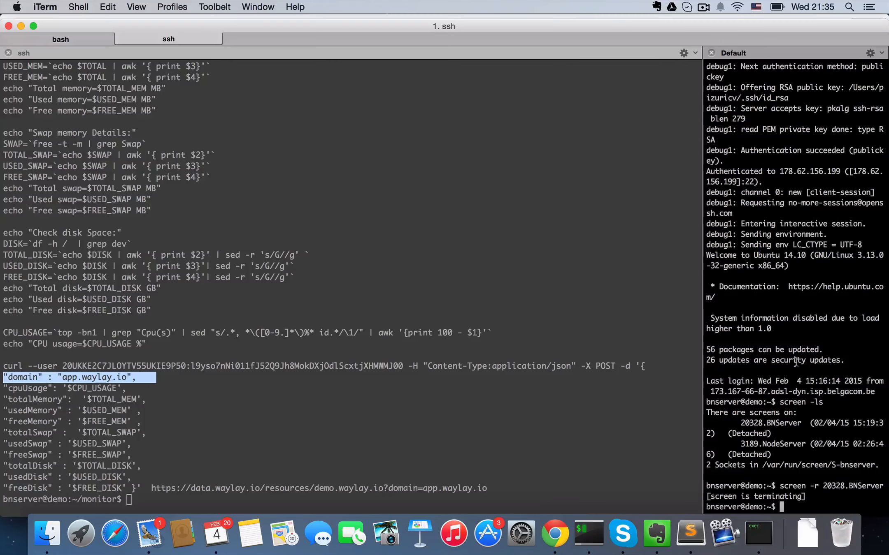
Return to the template in Chrome, read the ALERT notification mail and close it, and check the Zendesk_ALERT actuator.
left_click(554, 534)
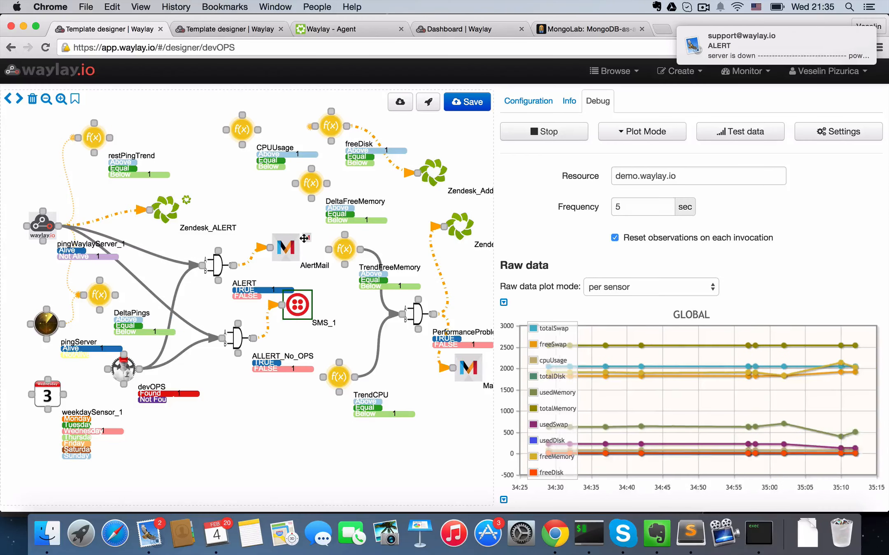
left_click(720, 46)
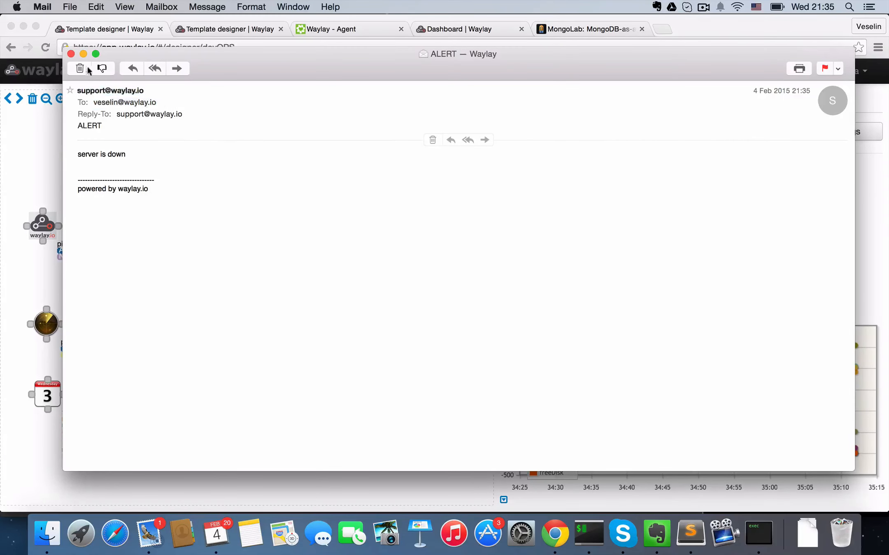
left_click(72, 54)
left_click(165, 211)
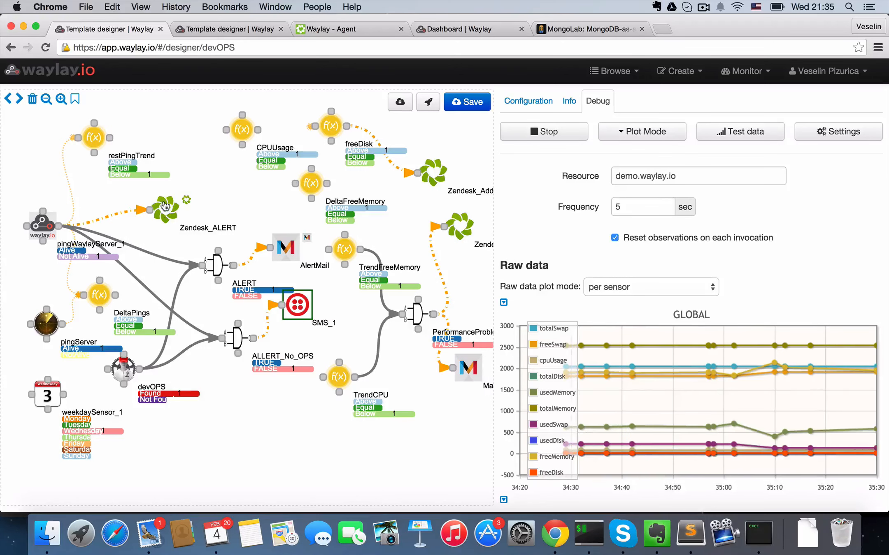
In MongoLab's support collection, remove Wednesday from the first support person's days and save the document.
left_click(218, 30)
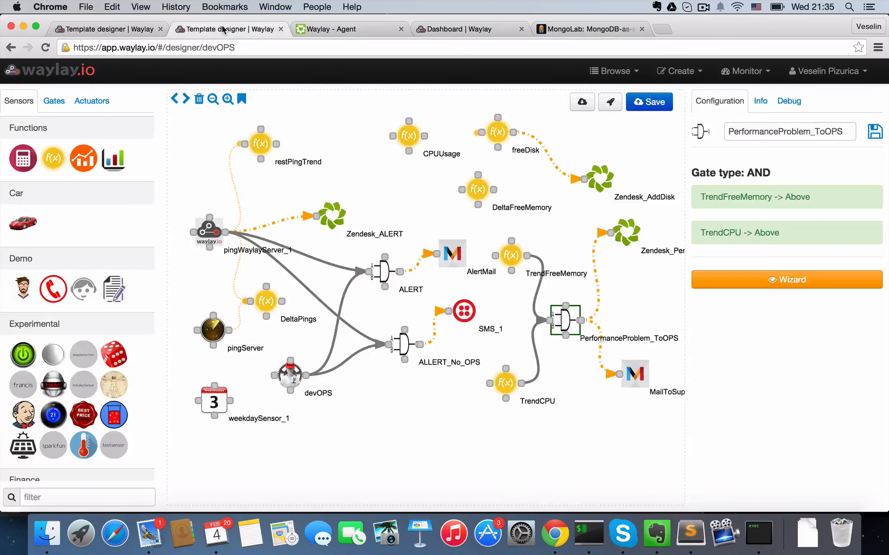
left_click(576, 30)
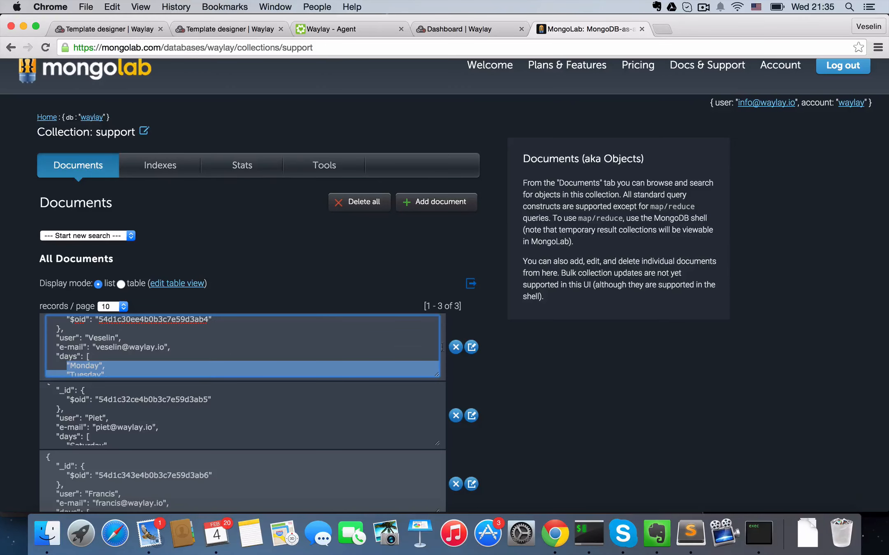
scroll(247, 412, "down", 3)
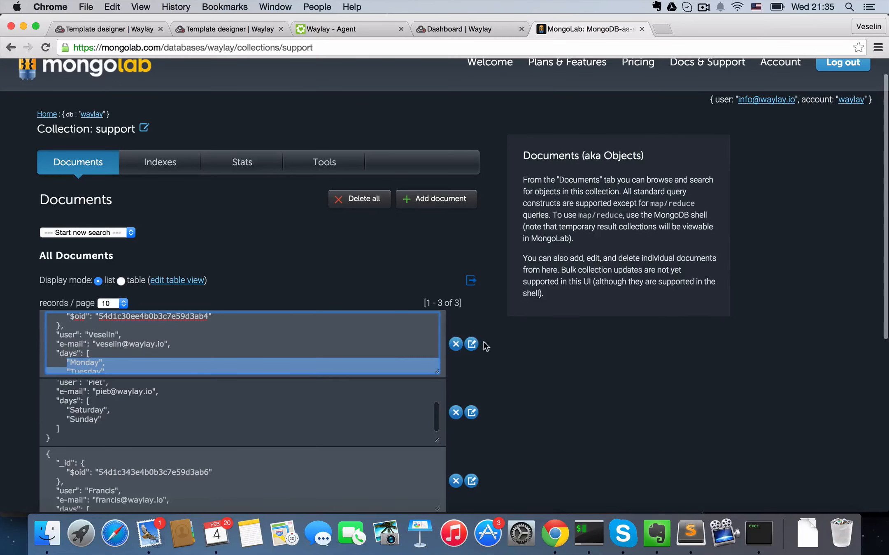
left_click(471, 344)
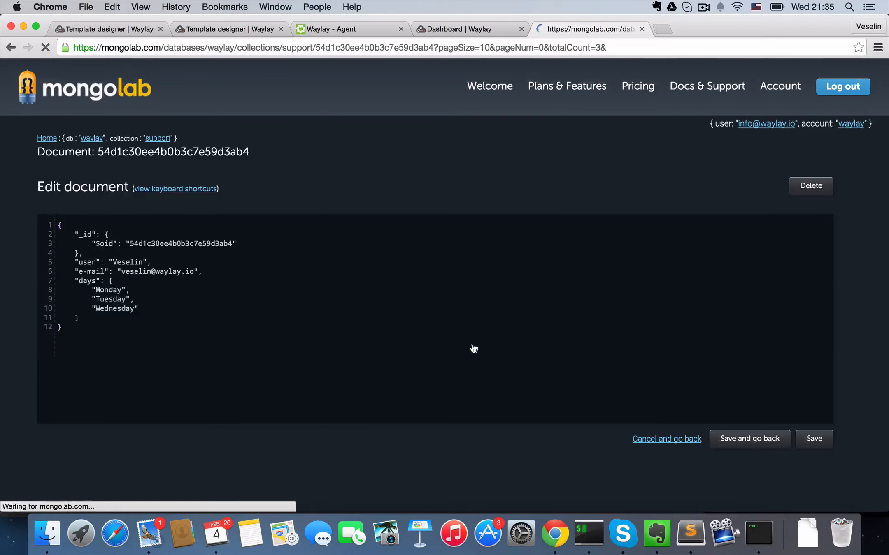
left_click_drag(183, 310, 41, 315)
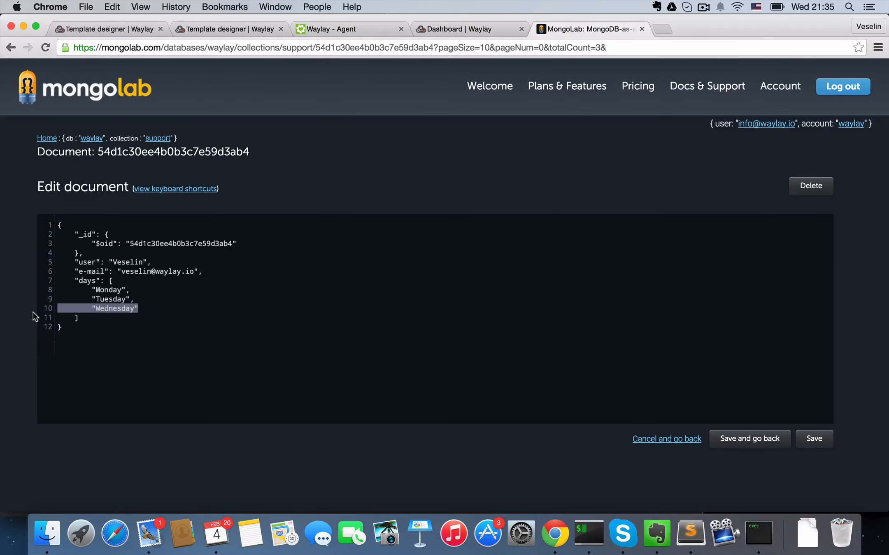
key("BackSpace")
key("BackSpace")
key("BackSpace")
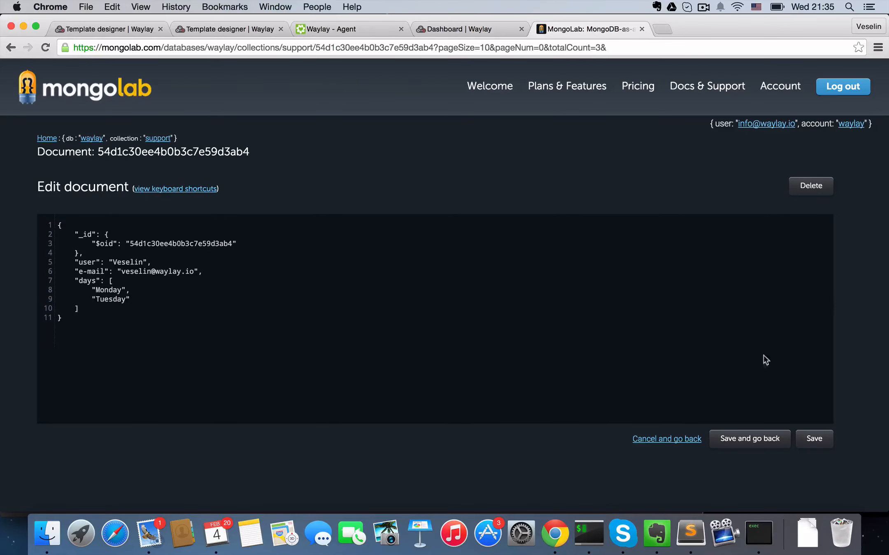
left_click(812, 438)
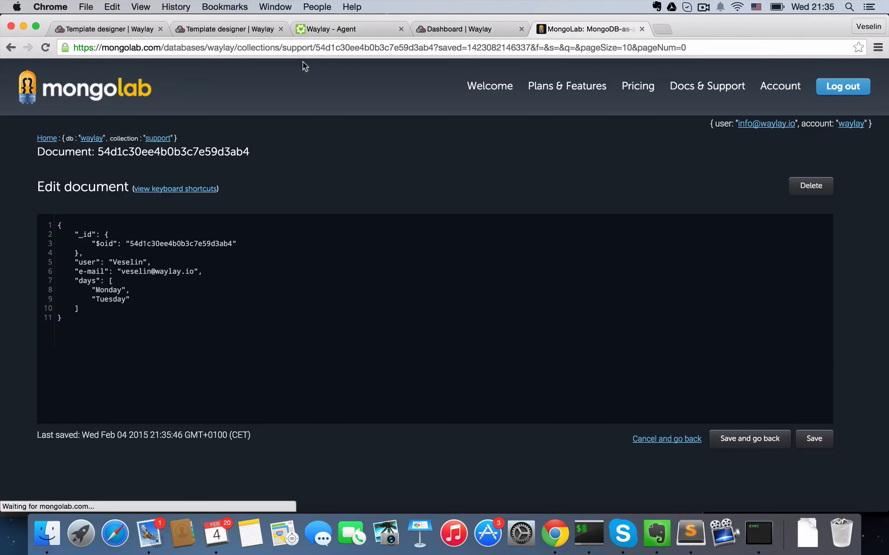
Return to the devOPS template and push the test state Not Alive to the pingWaylayServer_1 node.
left_click(127, 26)
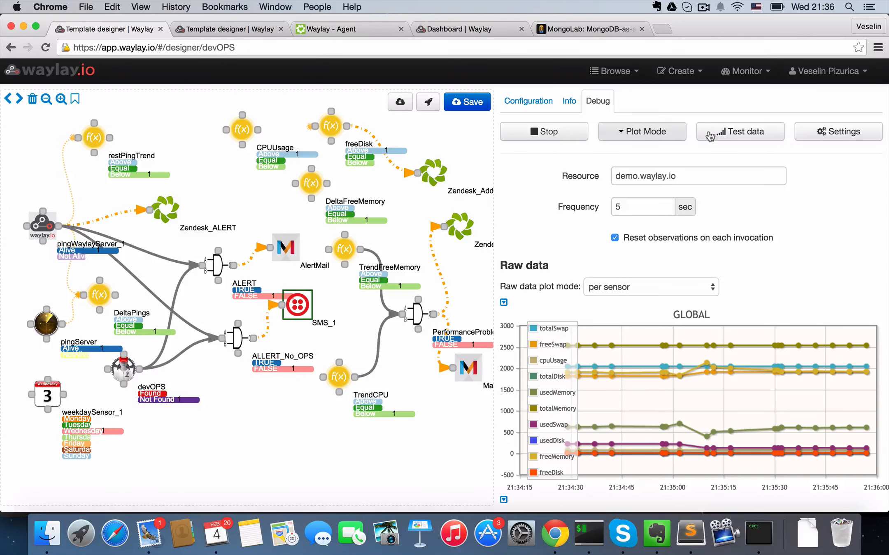
left_click(751, 136)
left_click(615, 201)
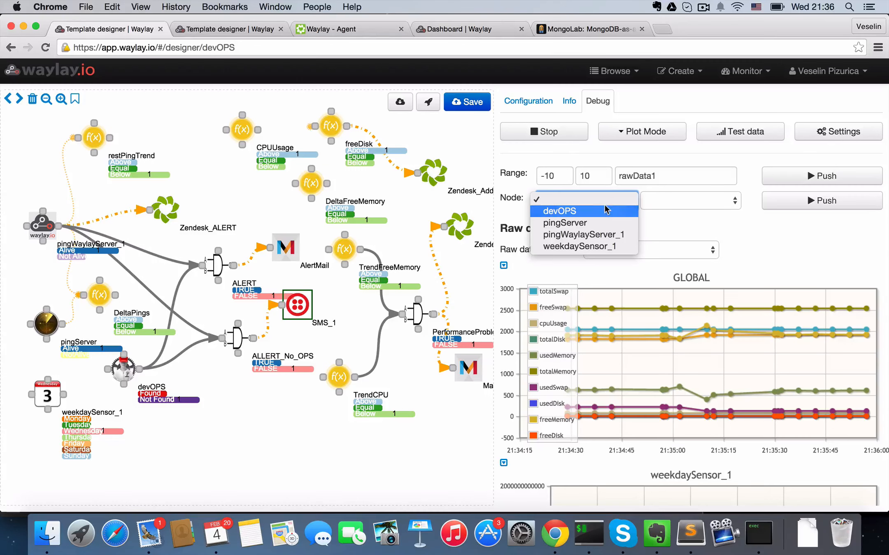
left_click(613, 234)
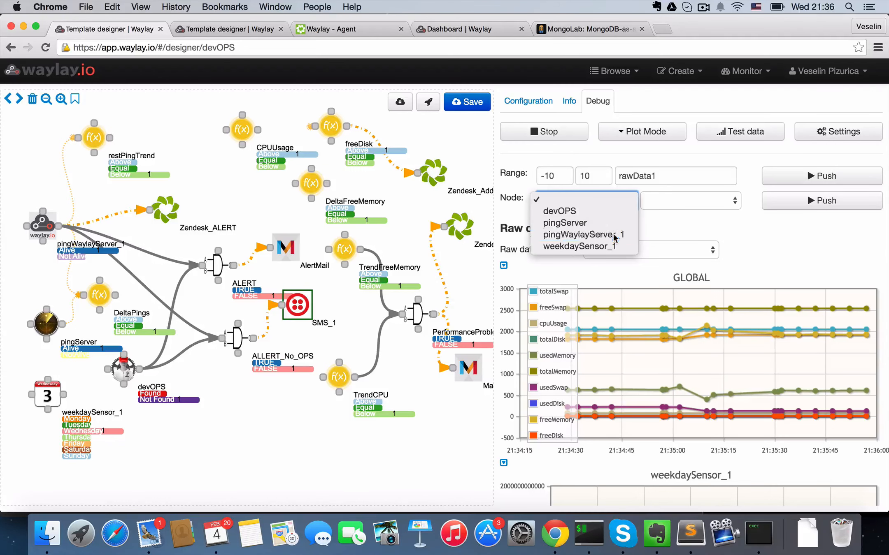
left_click(709, 200)
left_click(705, 224)
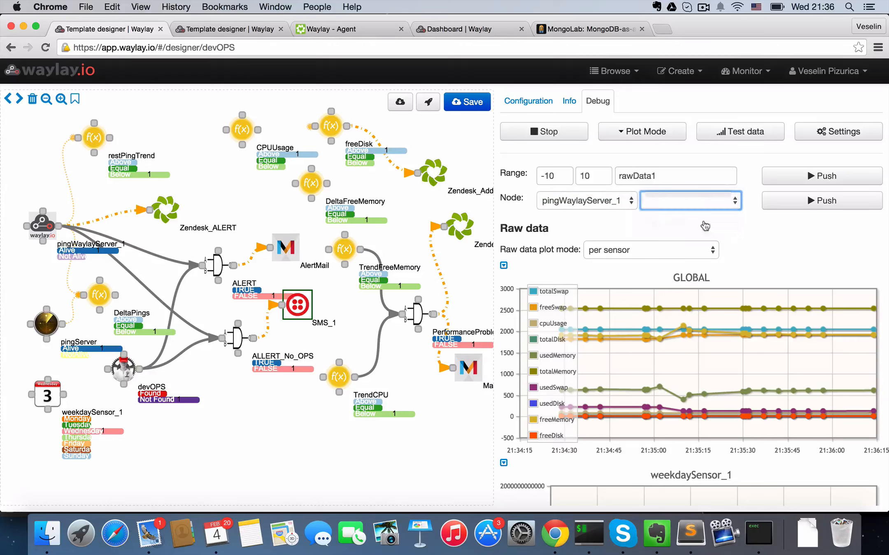
left_click(737, 201)
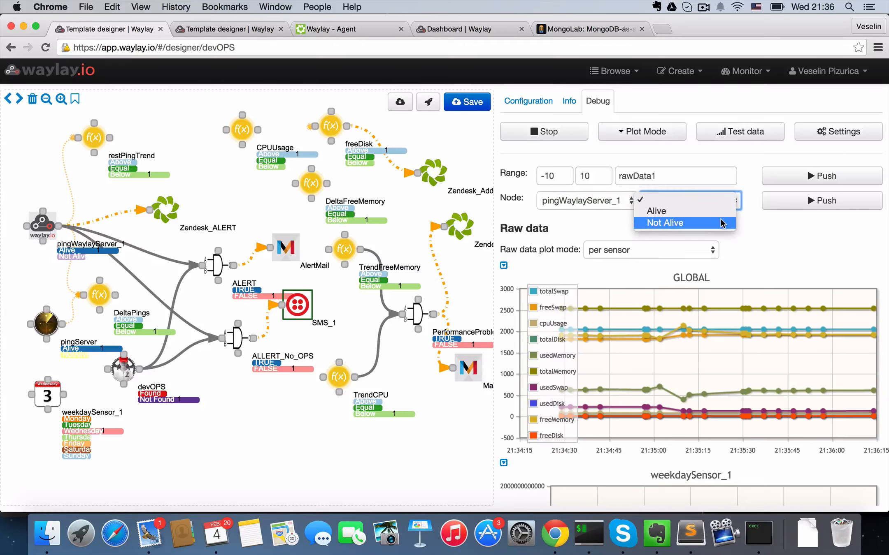
left_click(720, 224)
left_click(800, 208)
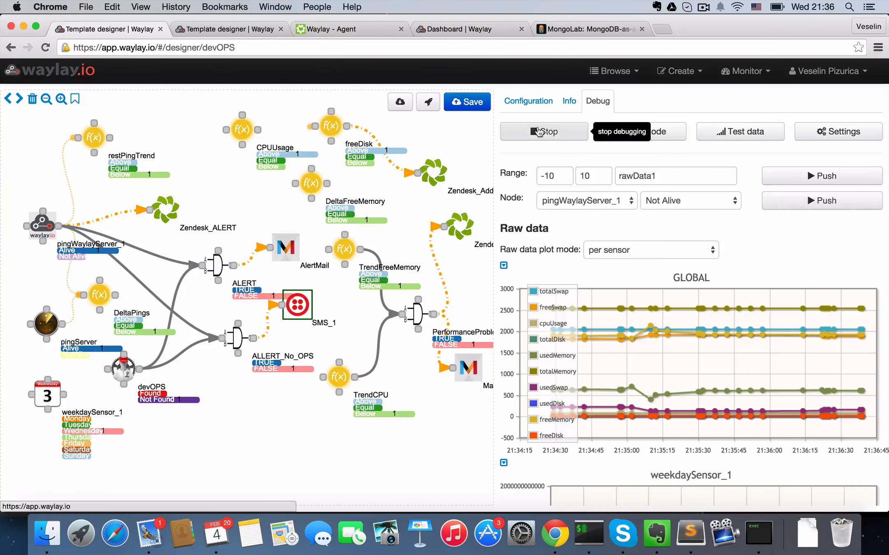
Stop the debug session and check the configuration of the pingWaylayServer_1 sensor.
left_click(538, 132)
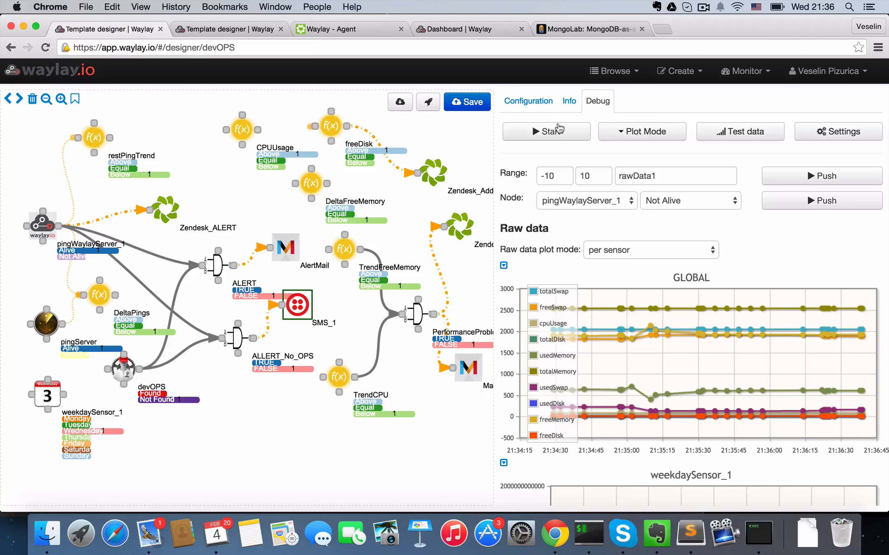
left_click(536, 106)
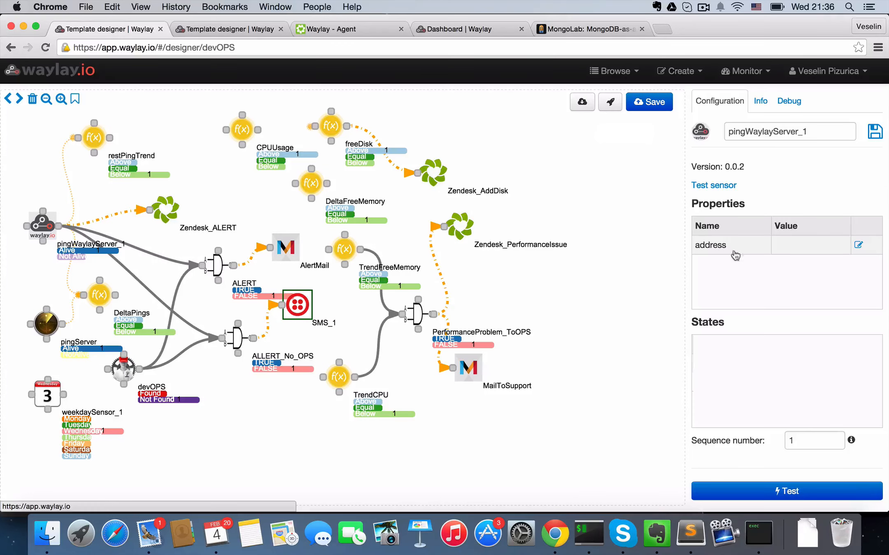
left_click(221, 265)
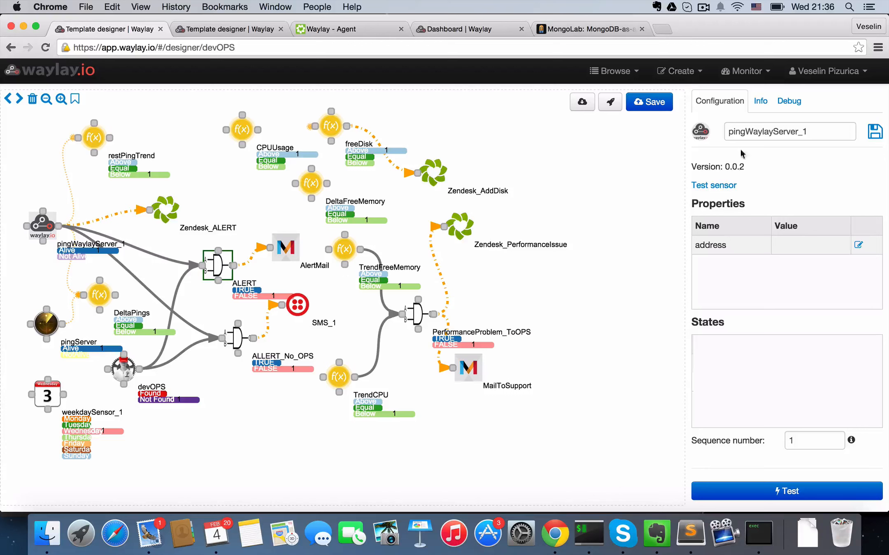
Set the debug resource to demo1.waylay.io and start debugging, accepting the unconfigured nodes.
left_click(788, 101)
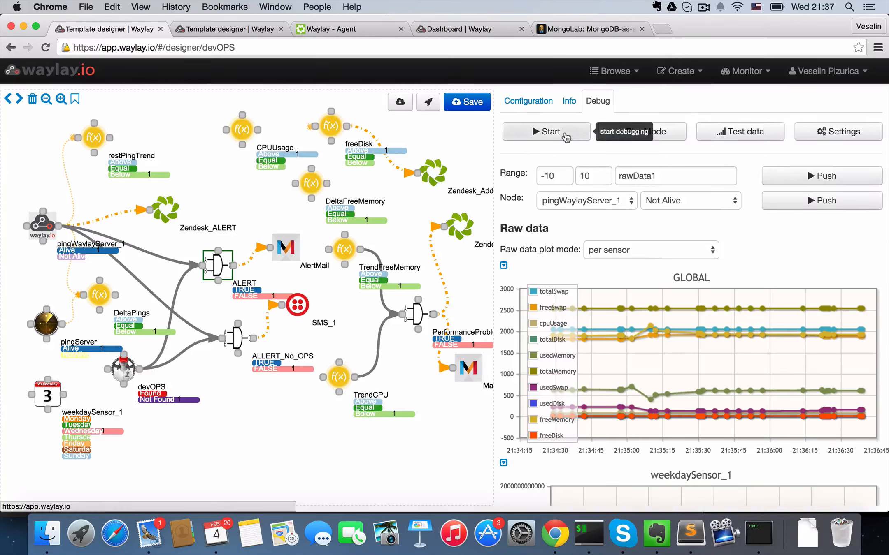
left_click(835, 138)
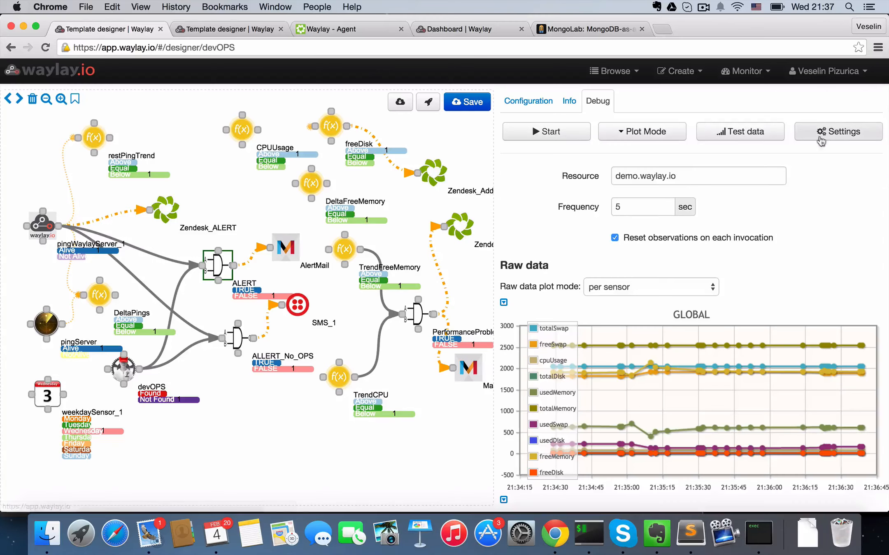
left_click(638, 176)
type("1")
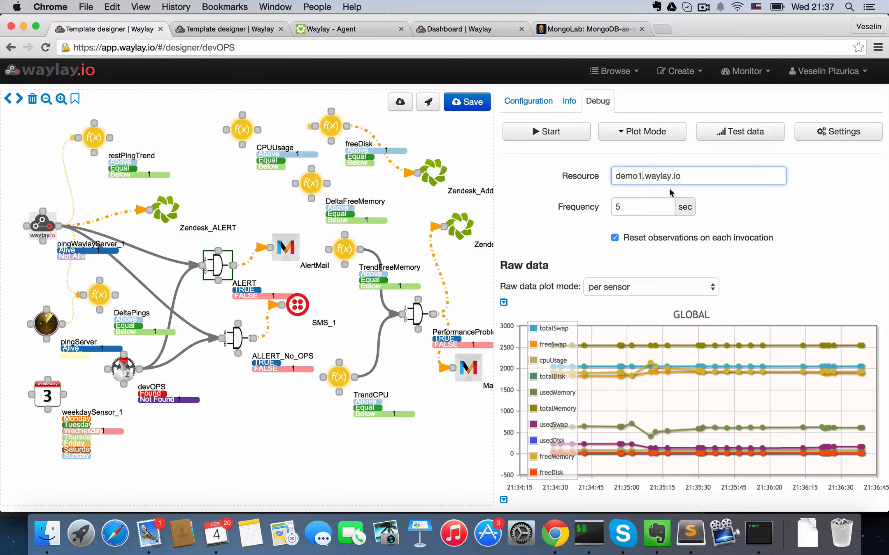
left_click(567, 134)
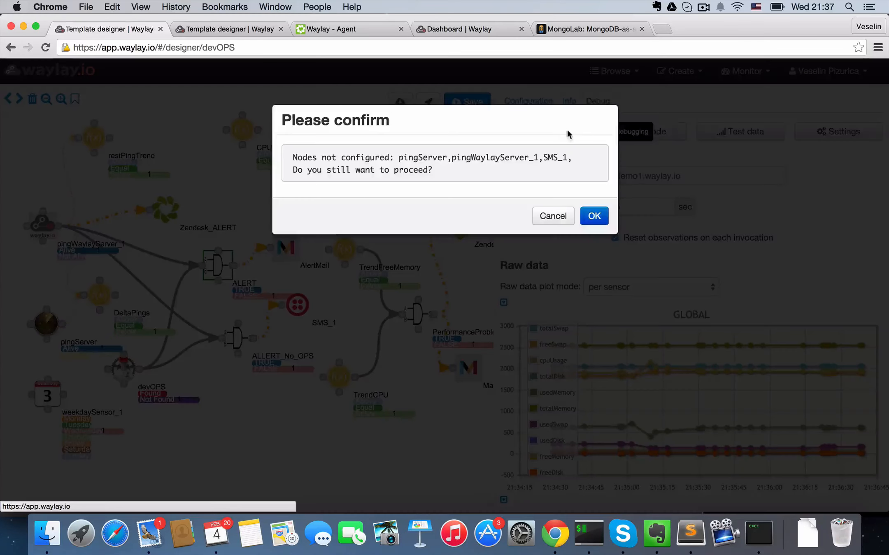
left_click(592, 215)
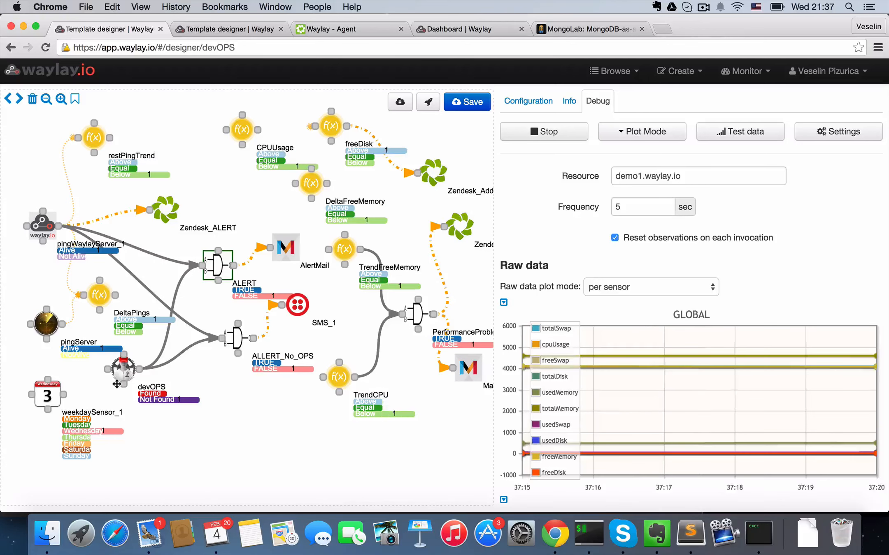
Examine the raw data plots of the sensors and formulas for the running debug session.
scroll(624, 378, "down", 15)
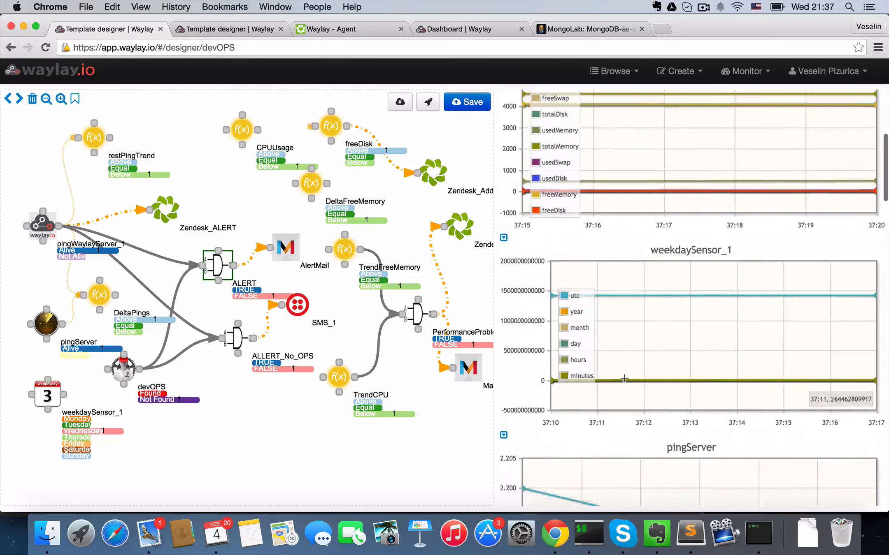
scroll(624, 380, "down", 2)
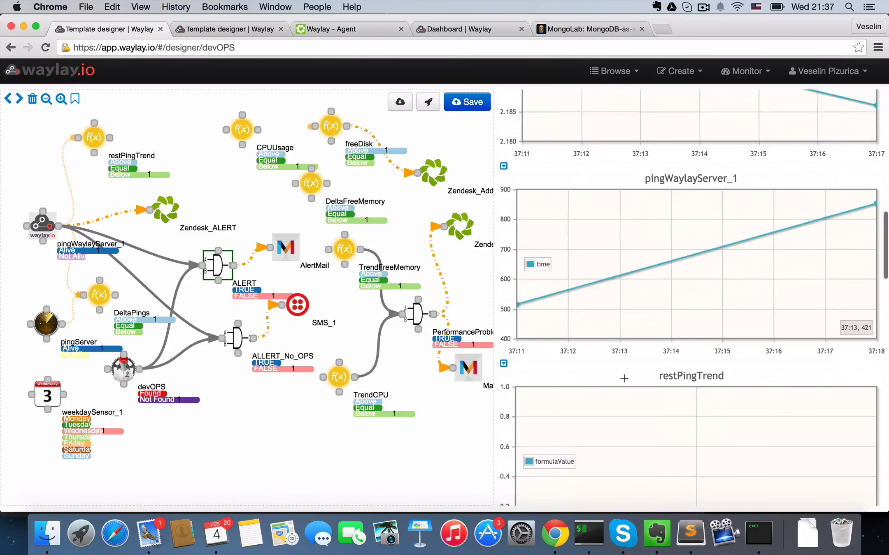
scroll(624, 378, "down", 15)
scroll(675, 383, "up", 20)
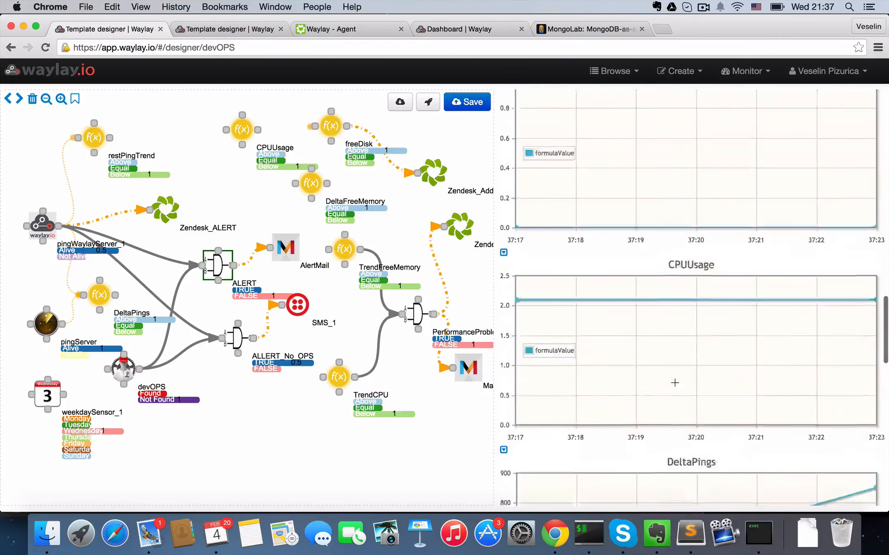
scroll(675, 383, "up", 15)
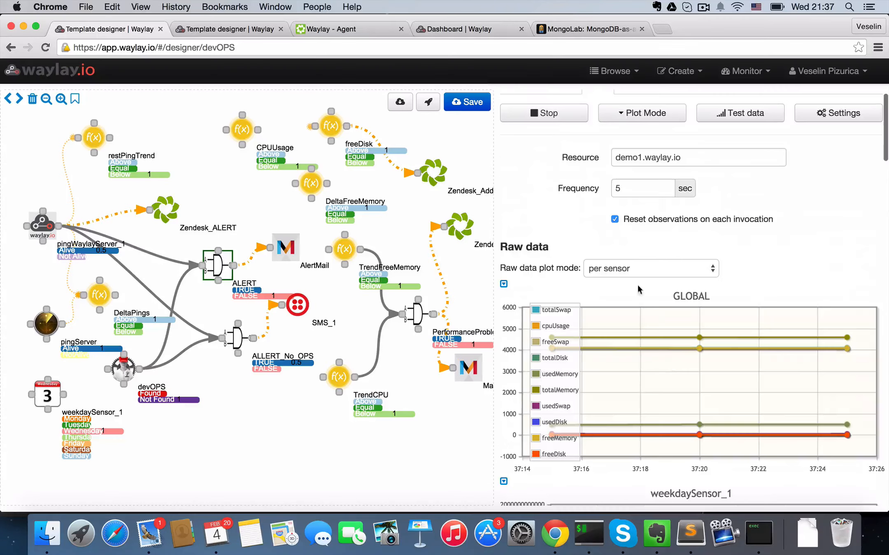
Switch to Zendesk, read the "server down" ticket among the unsolved tickets and close it.
left_click(365, 31)
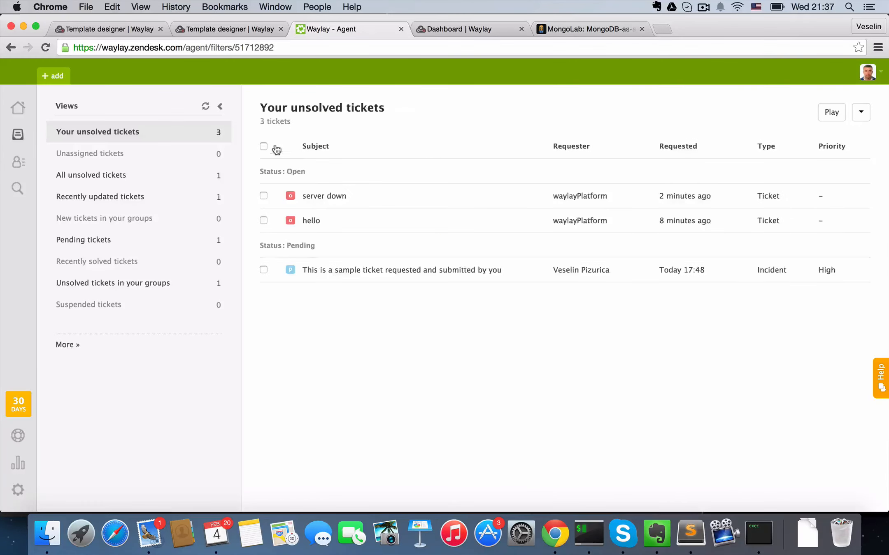
left_click(332, 198)
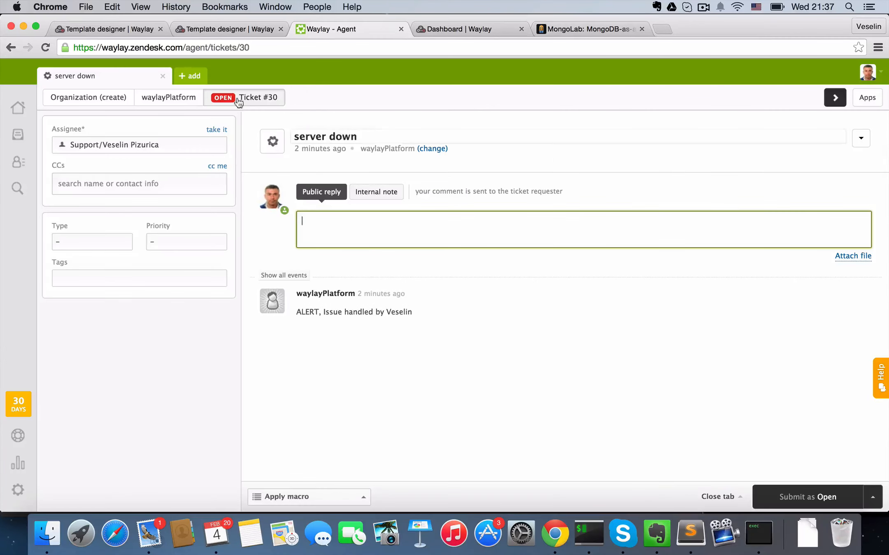
left_click(164, 75)
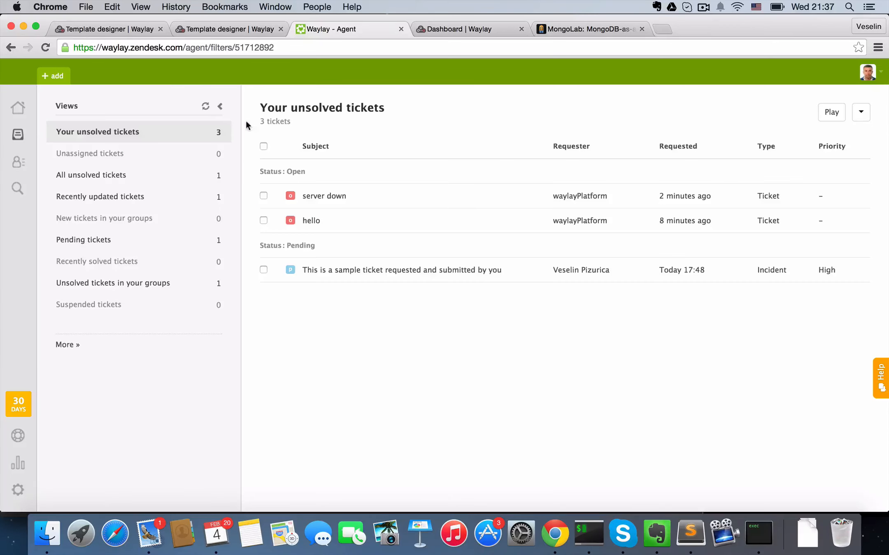
mouse_move(317, 219)
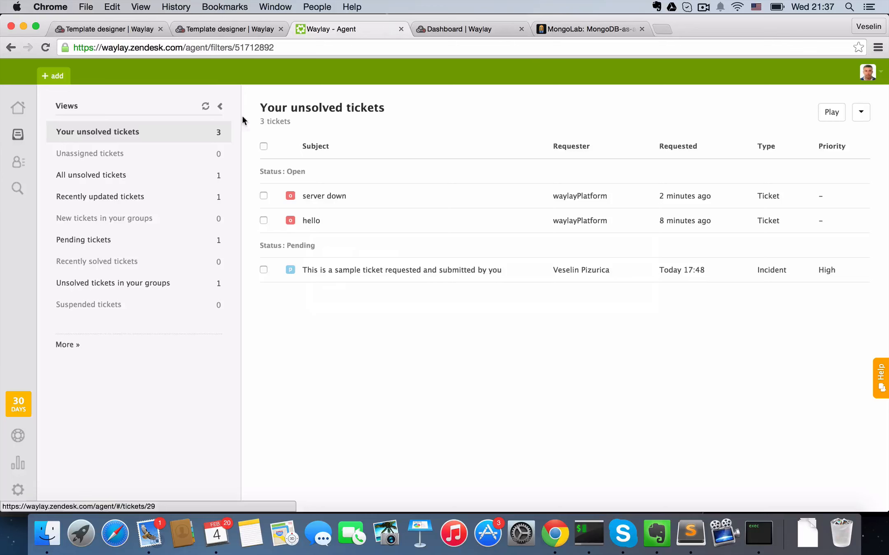
Stop the devOPS template's debug session and open its task deployment settings, accepting the unconfigured nodes.
left_click(128, 28)
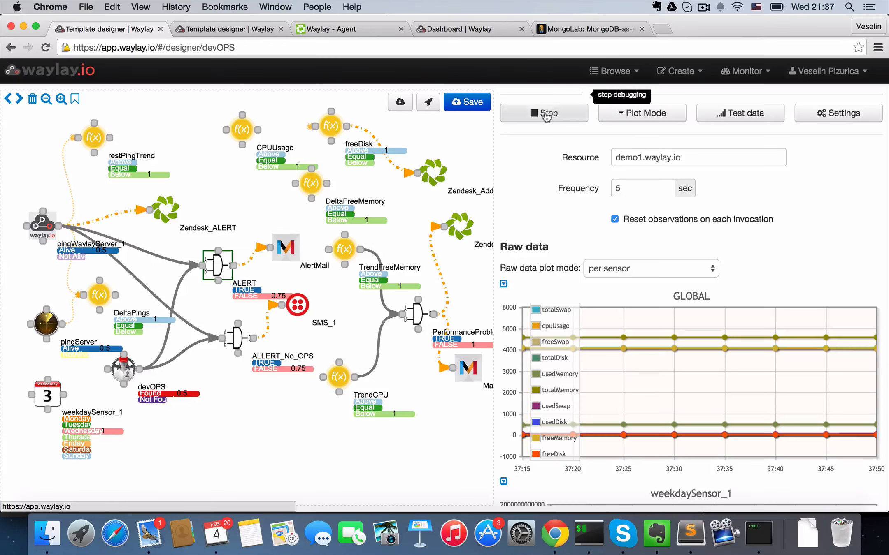
left_click(546, 115)
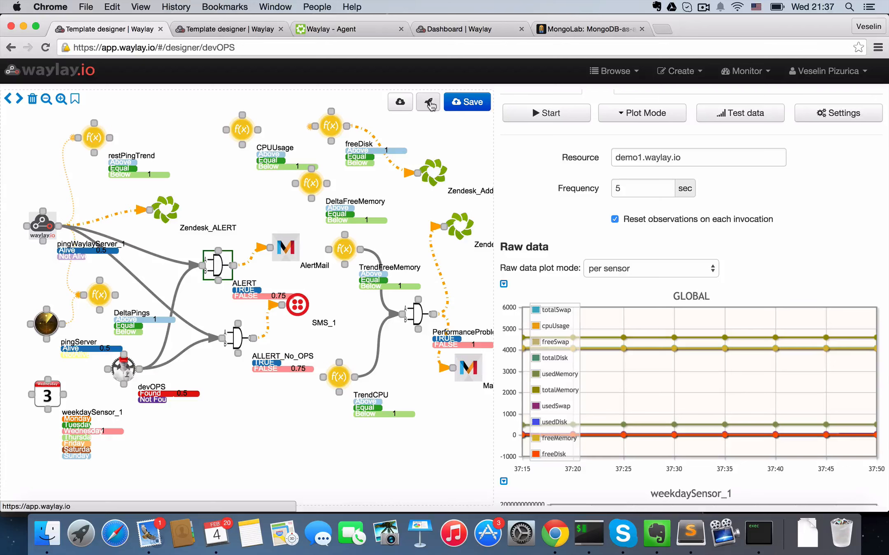
left_click(431, 106)
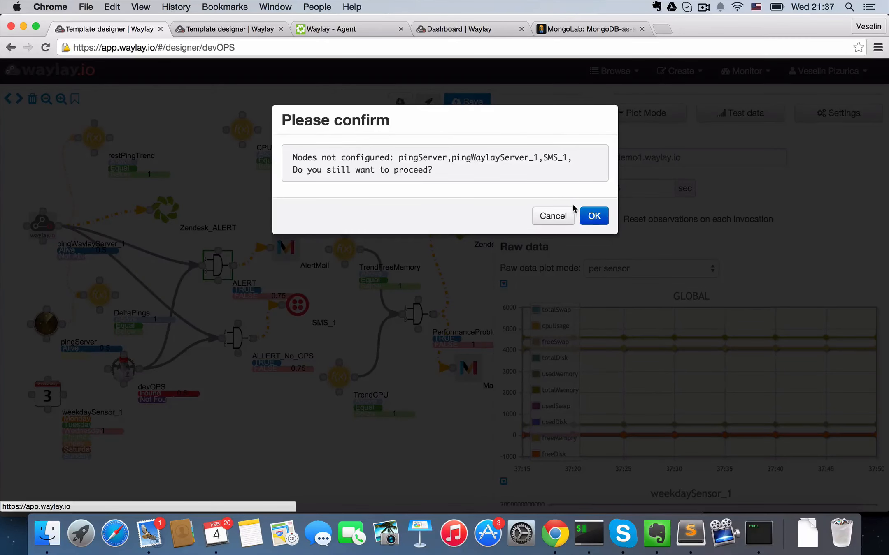
left_click(594, 215)
Deploy the template as a task named "demo monitoring" on resource demo.waylay.io with a polling frequency of 5 seconds.
left_click(432, 153)
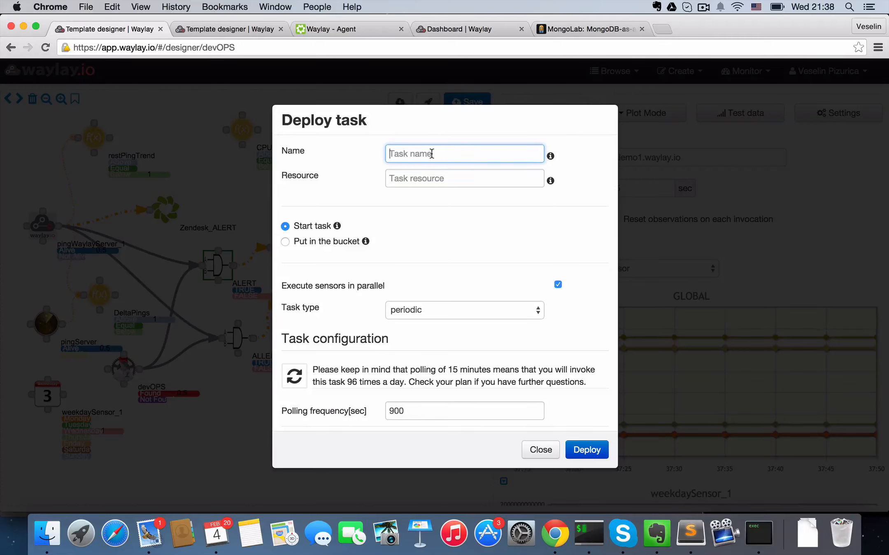
type("demo monitoring")
left_click(408, 172)
type("demo")
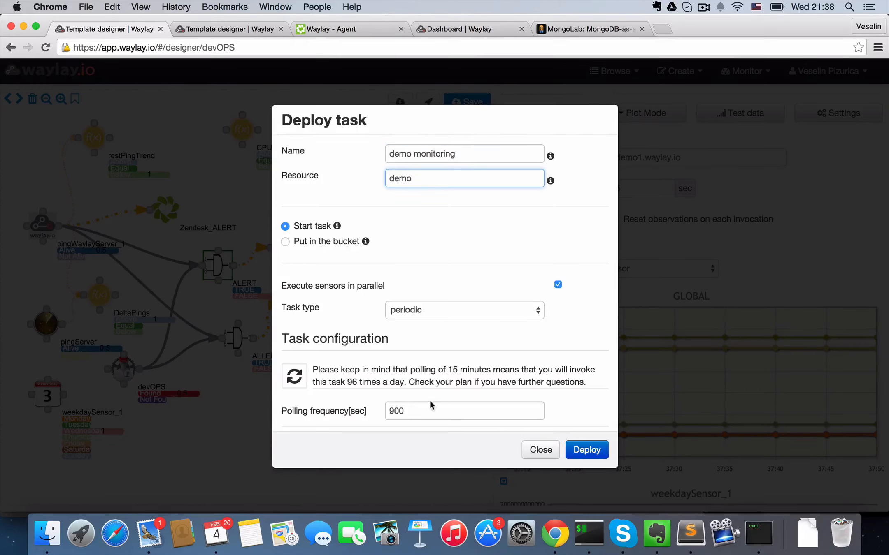
left_click_drag(417, 410, 379, 411)
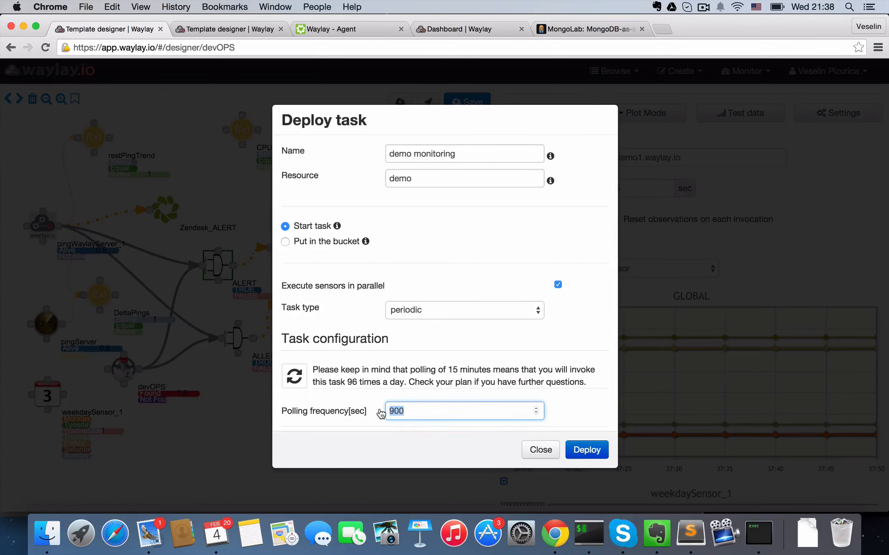
type("5")
left_click(424, 180)
type(".way")
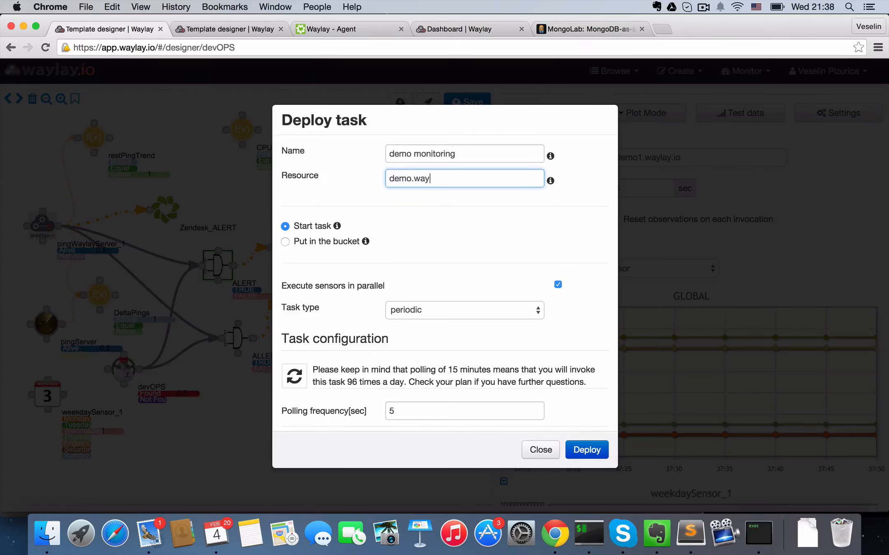
type("lay.io")
left_click_drag(468, 177, 379, 181)
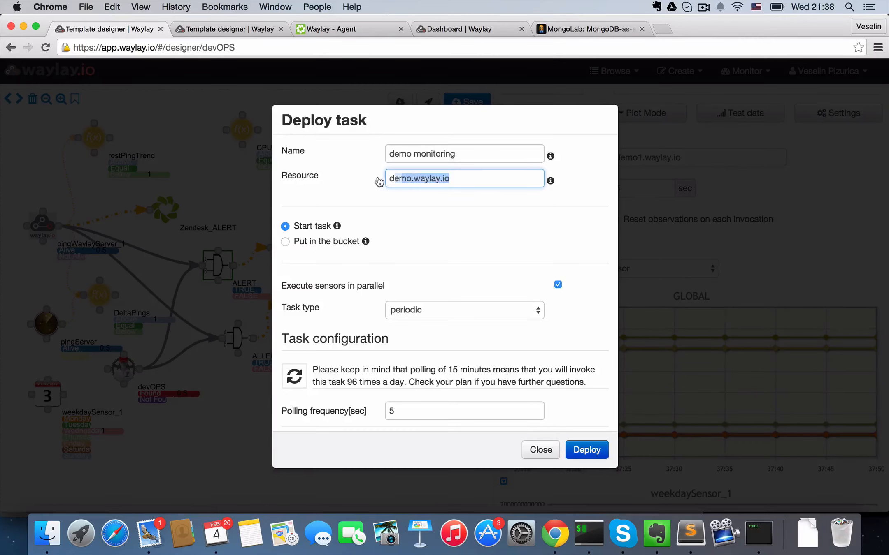
left_click(581, 453)
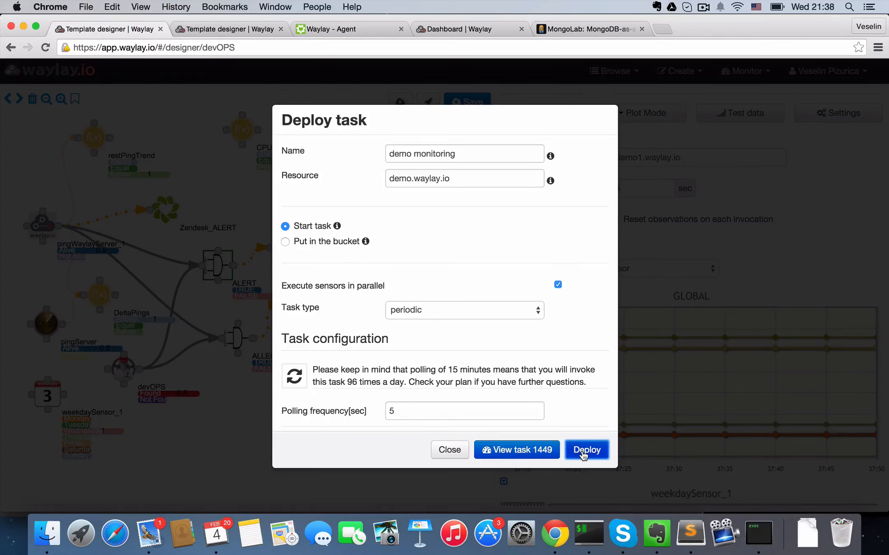
View the deployed task's state timeline, and filter the overall task list by "running".
left_click(514, 455)
left_click(536, 192)
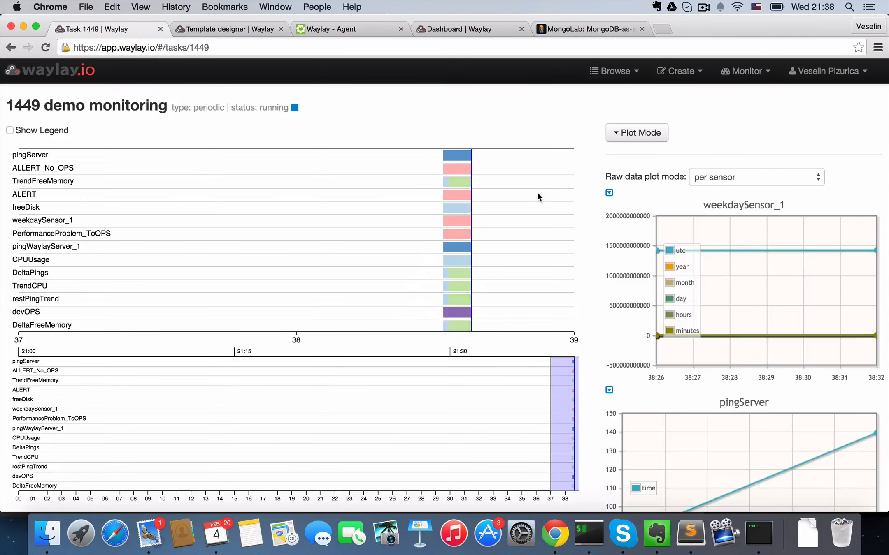
left_click(82, 74)
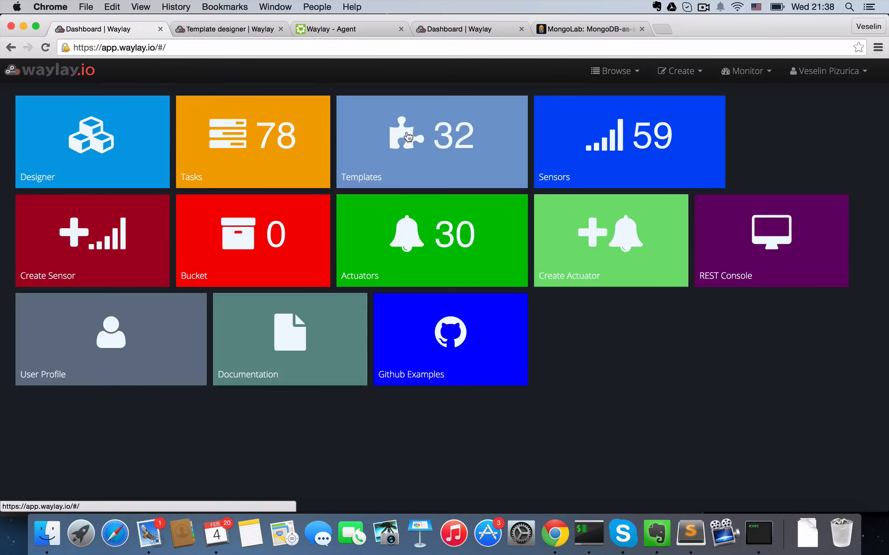
left_click(283, 155)
type("running")
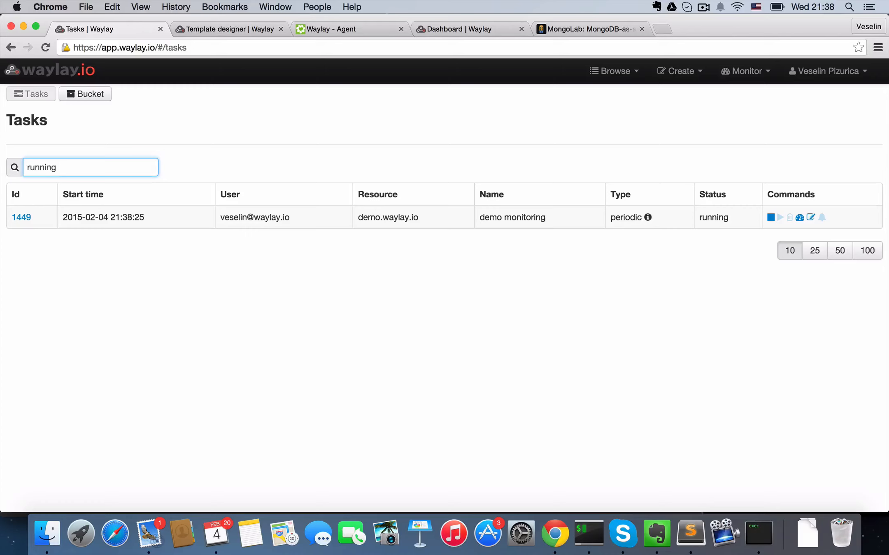
left_click(481, 218)
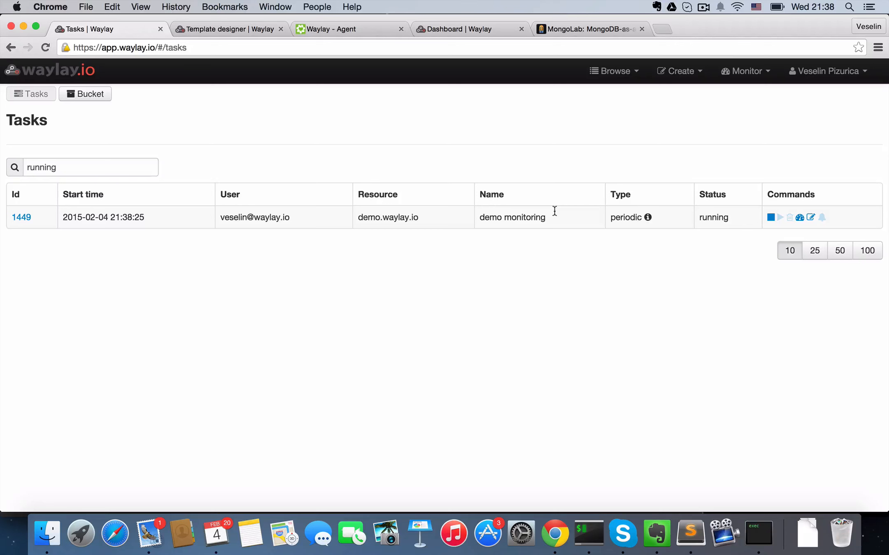
View the running "demo monitoring" task's node diagram in the designer, and return to the dashboard.
left_click(810, 217)
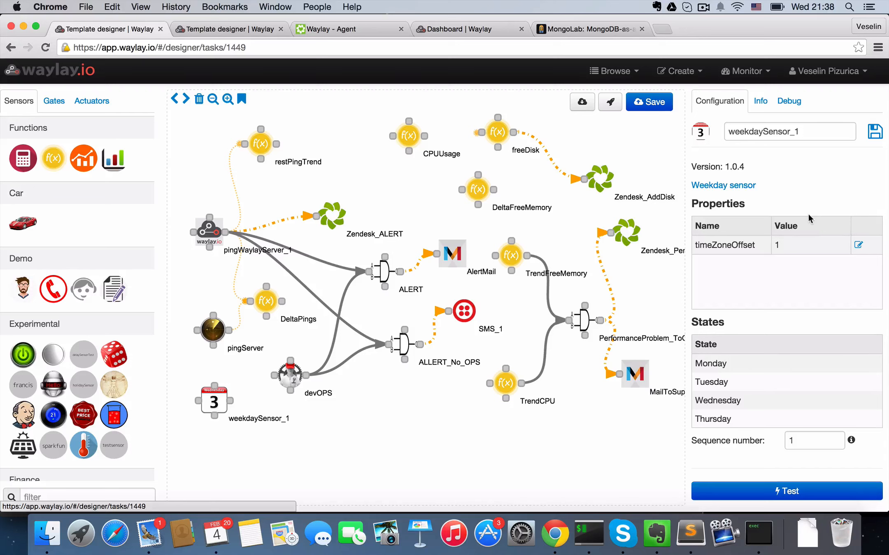
left_click(65, 74)
left_click(546, 191)
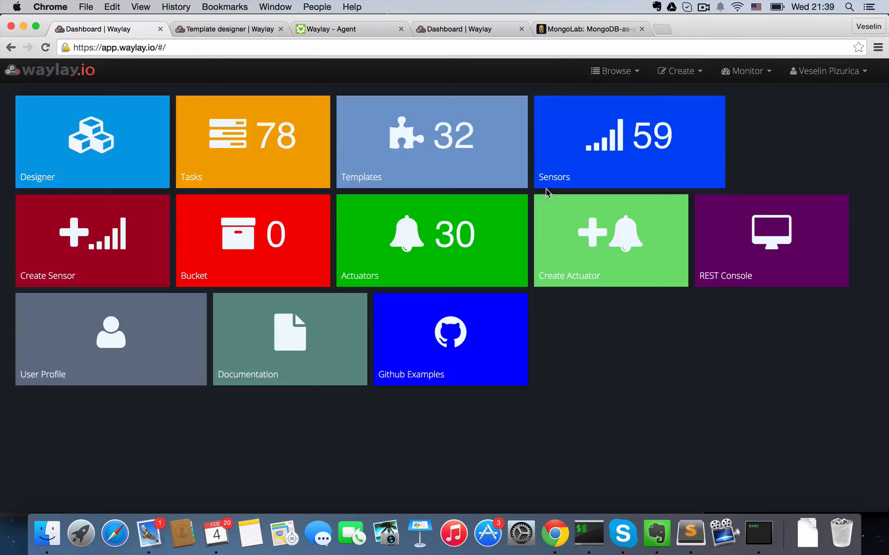
Search the templates for "dev" and open the devOPS template for deployment as a task.
left_click(453, 157)
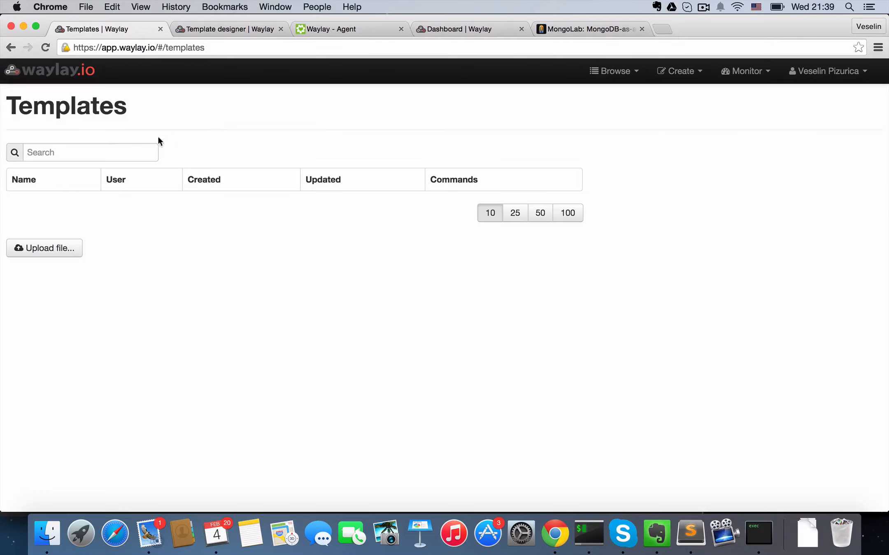
left_click(115, 147)
type("dev")
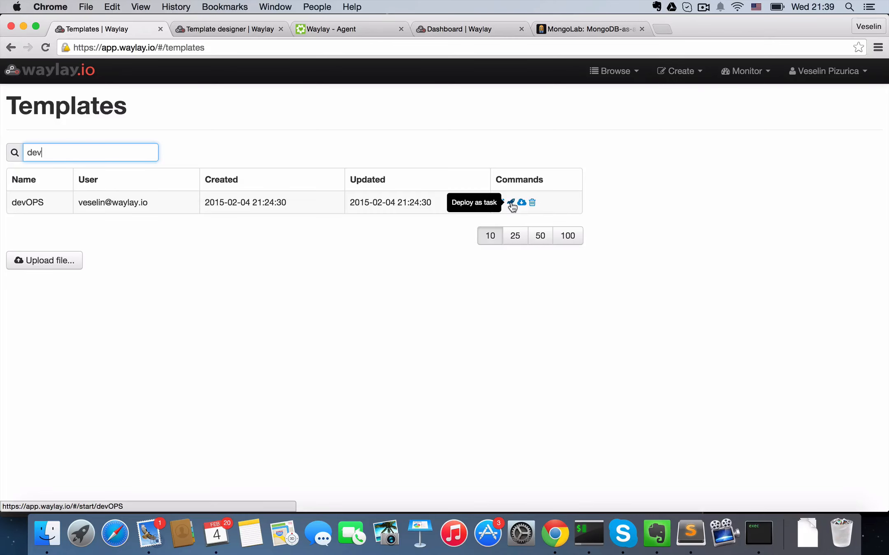
left_click(511, 203)
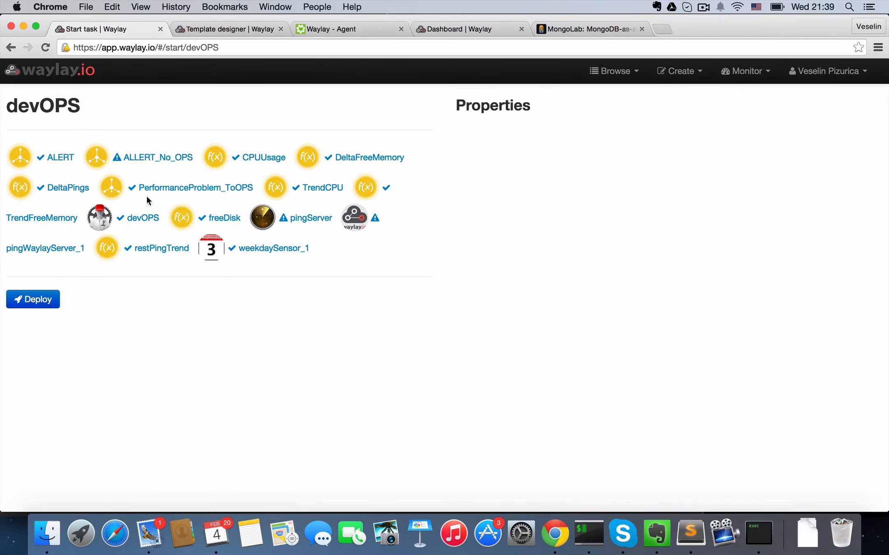
Review the properties of the ALERT, ALLERT_No_OPS, CPUUsage, DeltaFreeMemory, TrendCPU and pingWaylayServer_1 nodes.
left_click(57, 157)
left_click(152, 158)
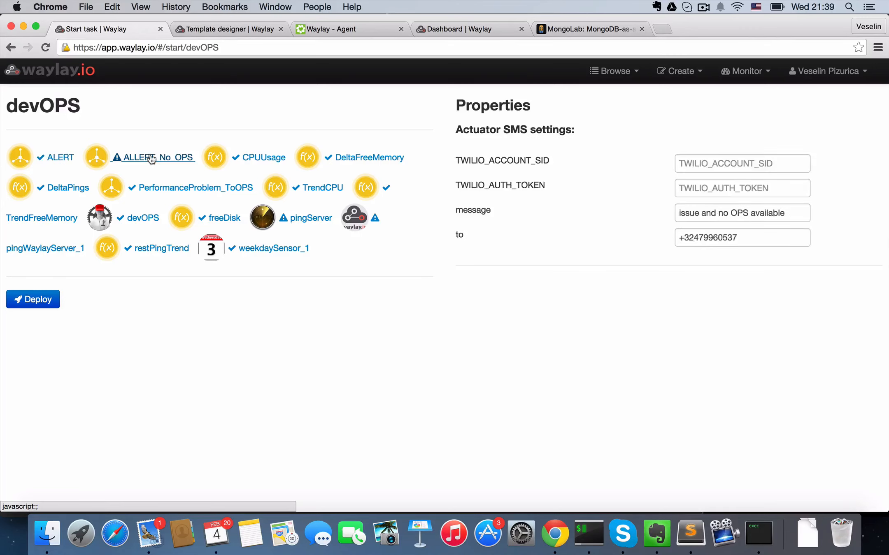
left_click(269, 158)
left_click(363, 159)
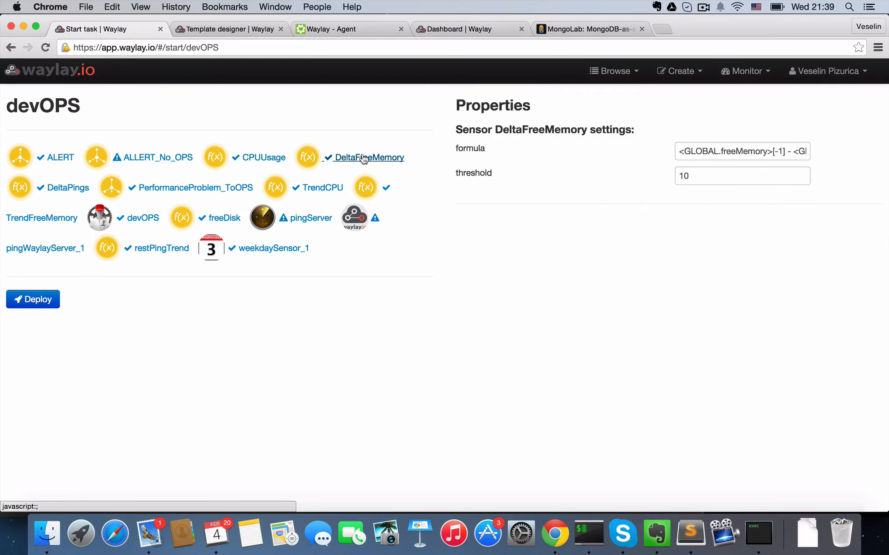
left_click(320, 191)
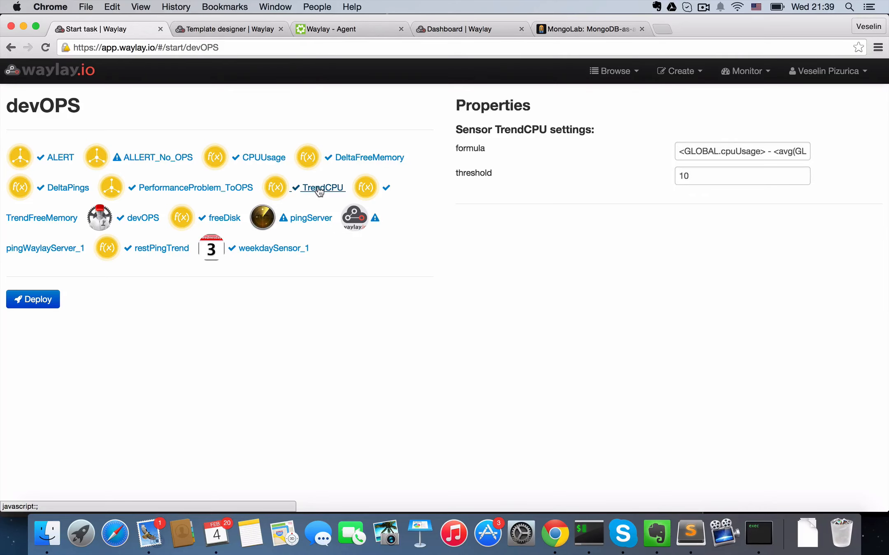
left_click(355, 220)
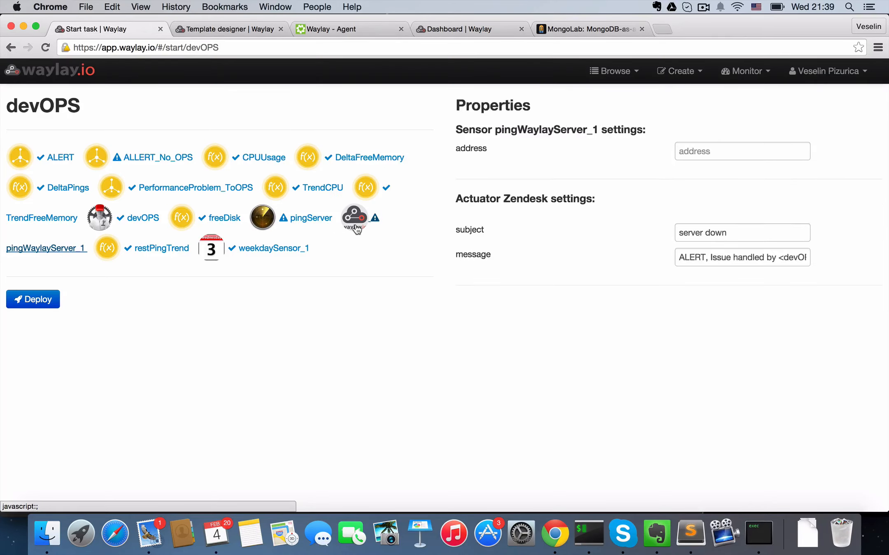
left_click(715, 152)
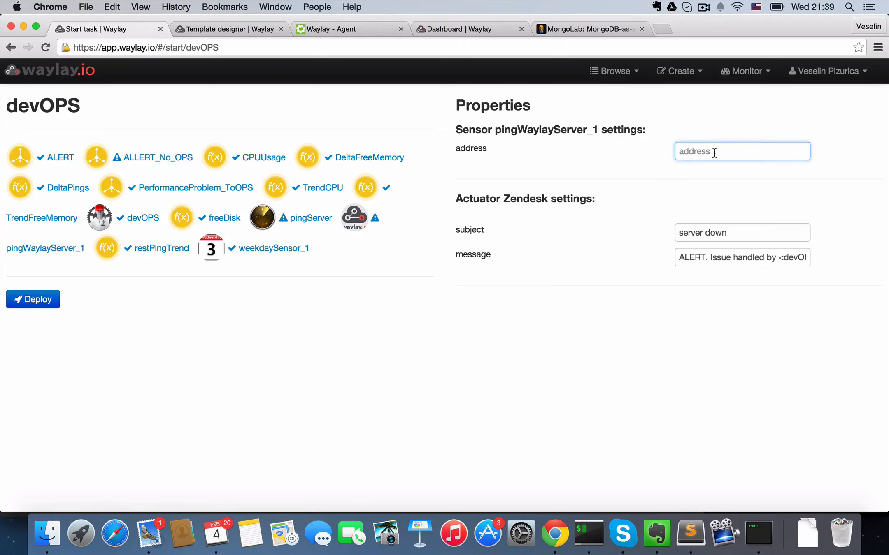
Configure the devOPS task deployment with name "demo1", resource demo1.waylay.io and a polling frequency of 10 seconds.
left_click(37, 300)
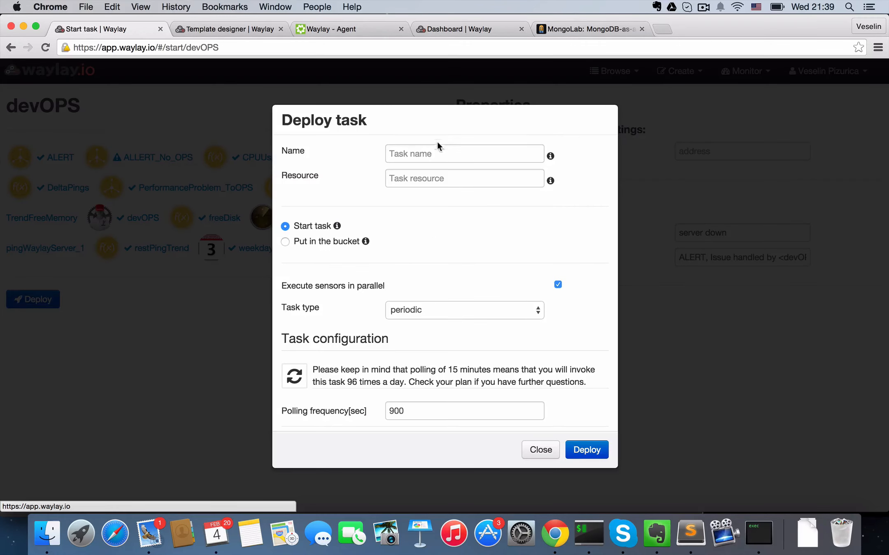
left_click(424, 154)
type("demo1")
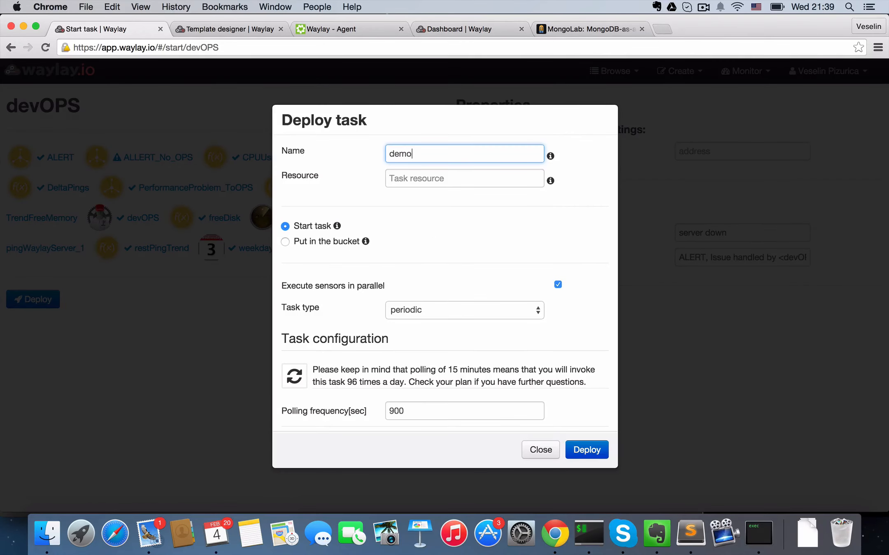
left_click(411, 171)
type("demo1")
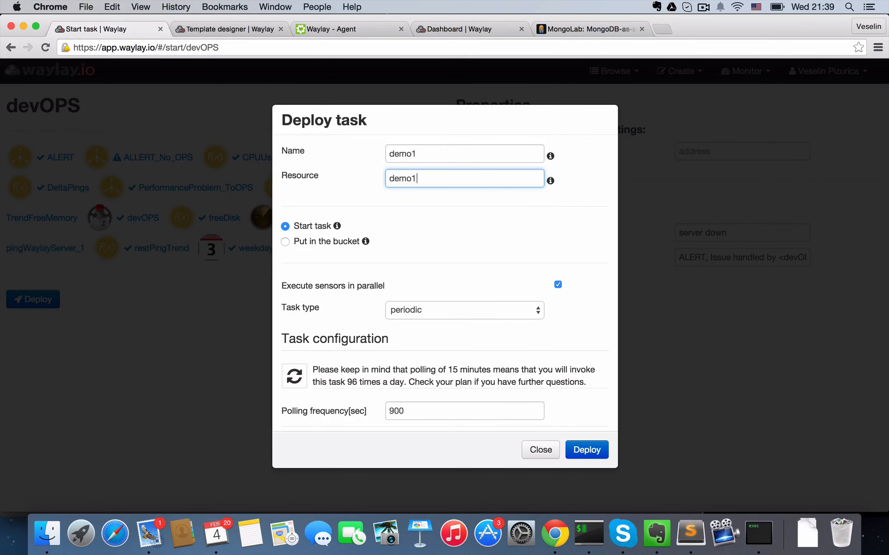
type(".waylay.io")
left_click(413, 409)
left_click_drag(412, 408, 381, 411)
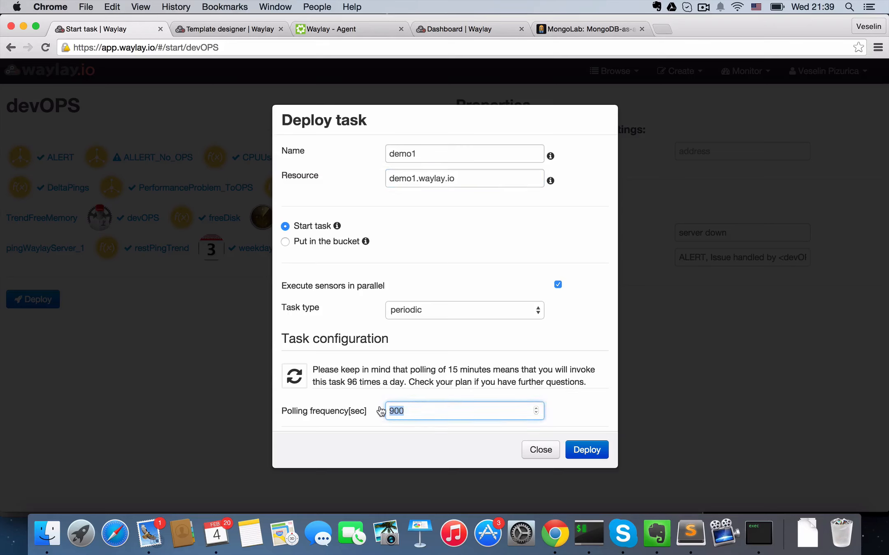
type("10")
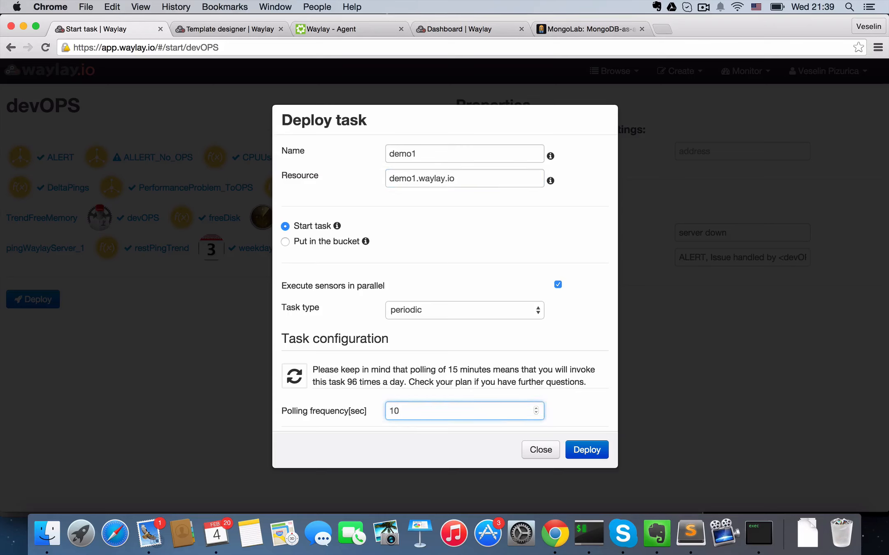